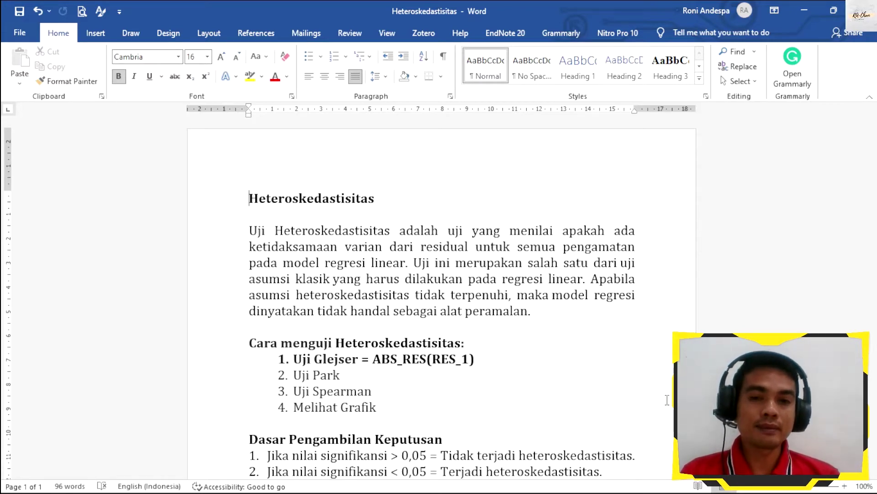
Switch to the SPSS Data Editor and look through the dataset from the first case to the last.
{"action": "key", "text": "alt+Tab"}
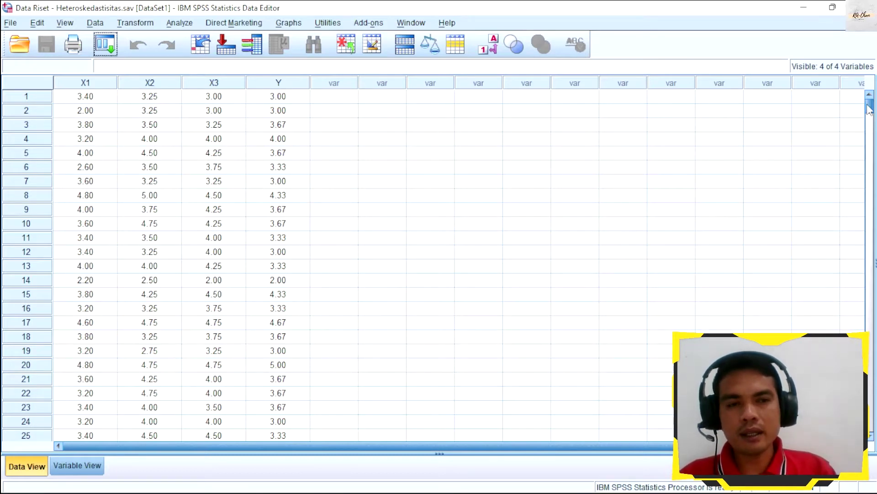
{"action": "left_click_drag", "start_coordinate": [870, 109], "coordinate": [873, 404]}
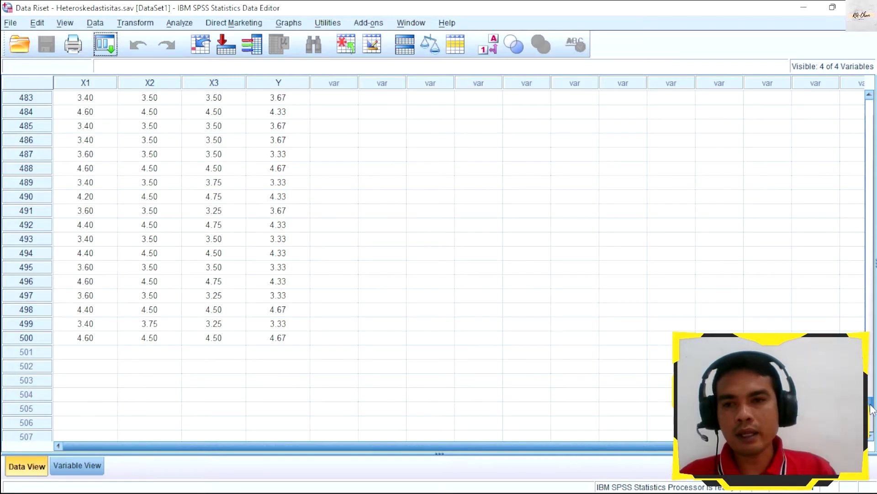
{"action": "left_click_drag", "start_coordinate": [871, 408], "coordinate": [872, 108]}
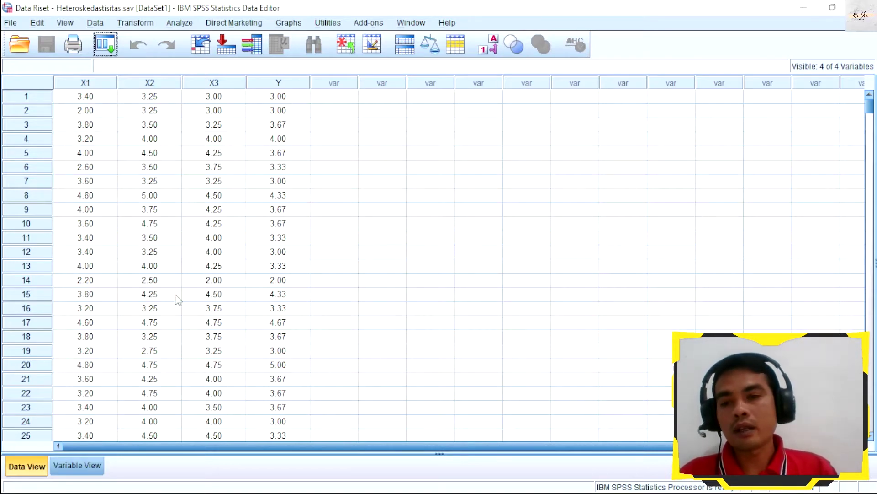
Review the names and labels of variables X1, X2, X3 and Y, widening the Label column to fit its text.
{"action": "left_click", "coordinate": [94, 465]}
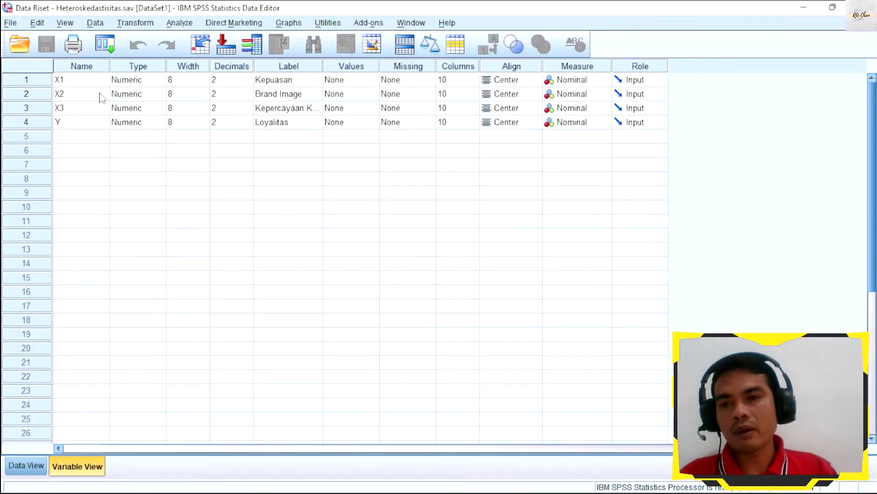
{"action": "left_click", "coordinate": [88, 82]}
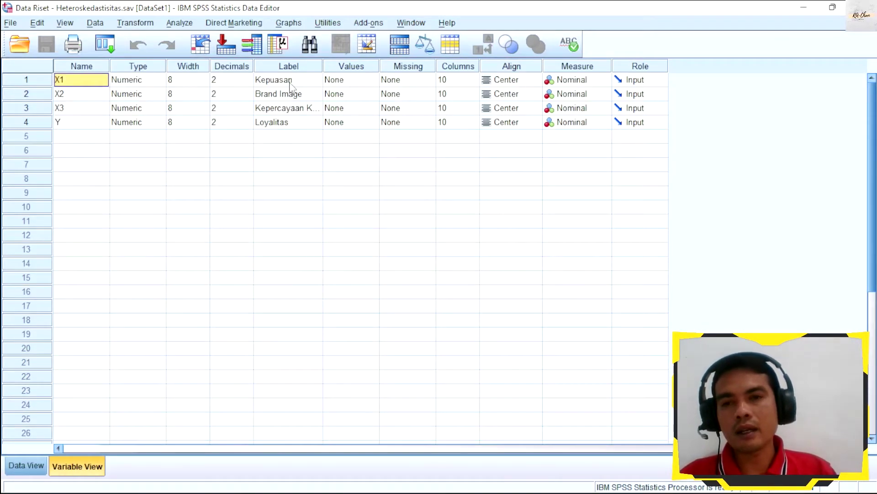
{"action": "left_click", "coordinate": [82, 95]}
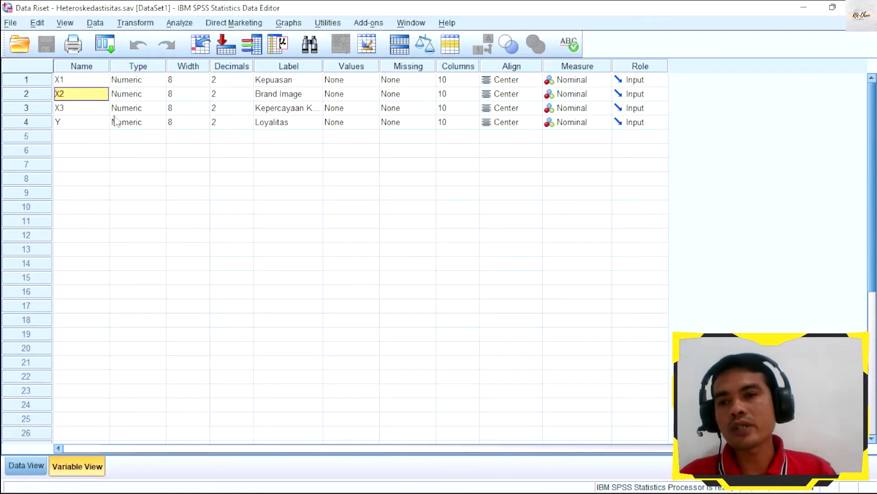
{"action": "left_click", "coordinate": [87, 110]}
{"action": "left_click", "coordinate": [299, 110]}
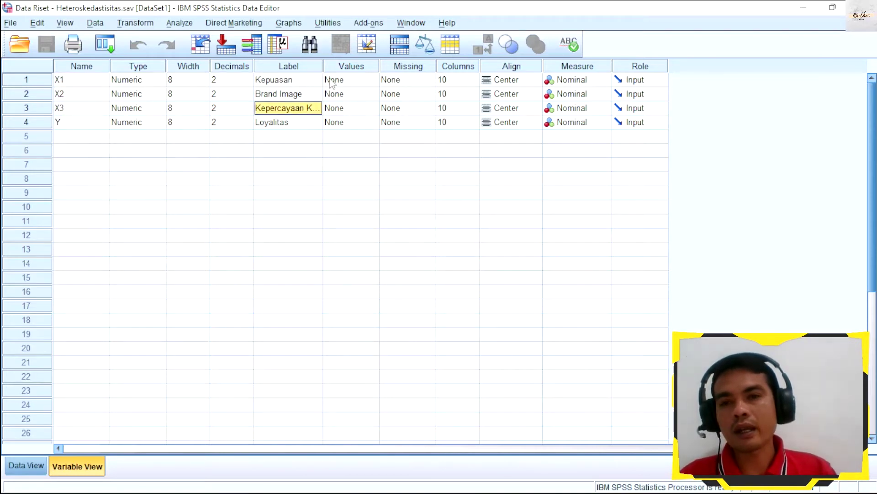
{"action": "double_click", "coordinate": [323, 66]}
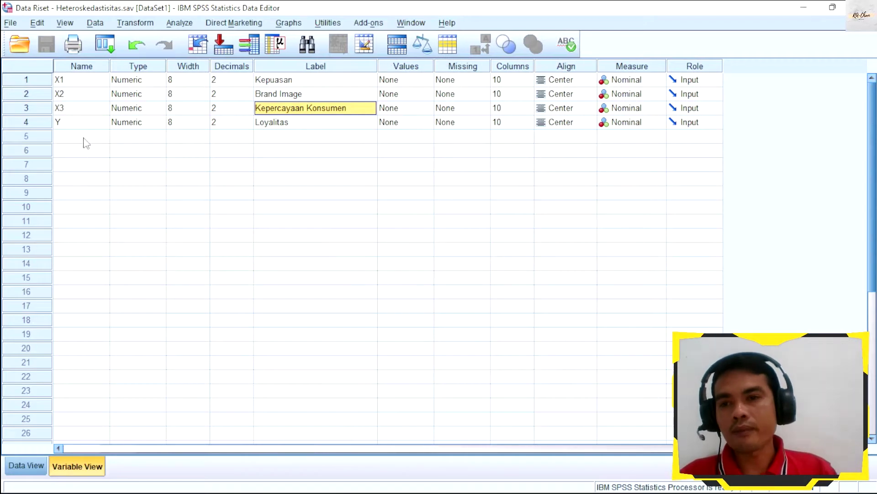
{"action": "left_click", "coordinate": [87, 123]}
{"action": "left_click", "coordinate": [314, 125]}
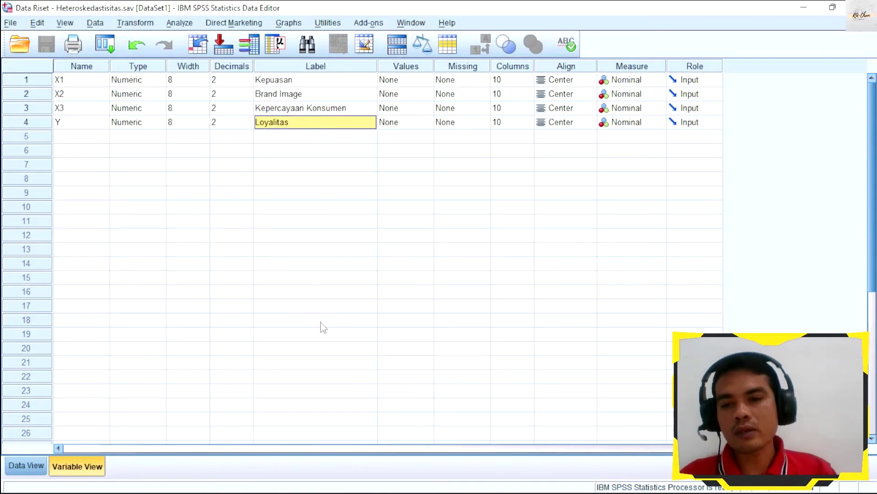
Set up a linear regression with Kepuasan, Brand Image and Kepercayaan Konsumen as independent variables and Loyalitas as the dependent variable.
{"action": "left_click", "coordinate": [38, 466]}
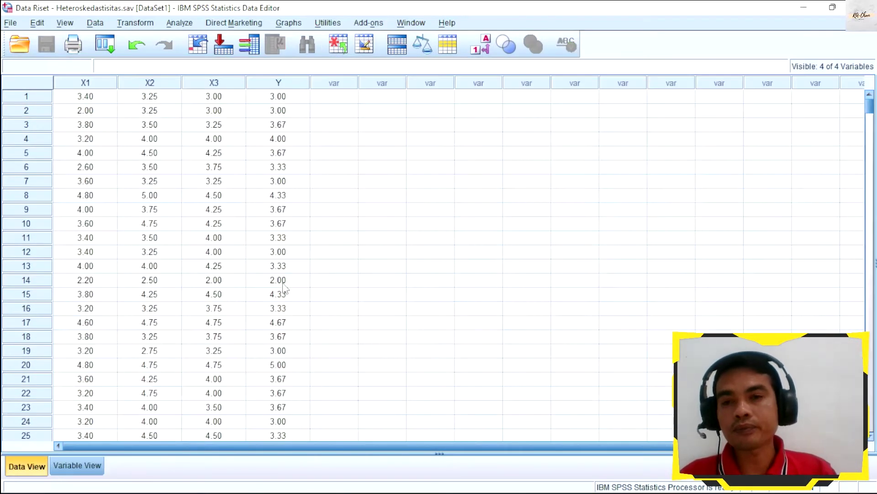
{"action": "left_click", "coordinate": [314, 139]}
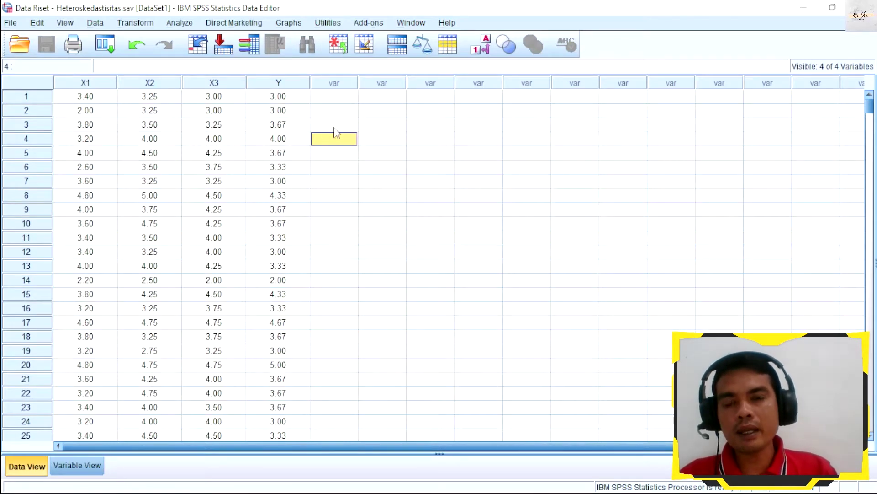
{"action": "left_click", "coordinate": [344, 97]}
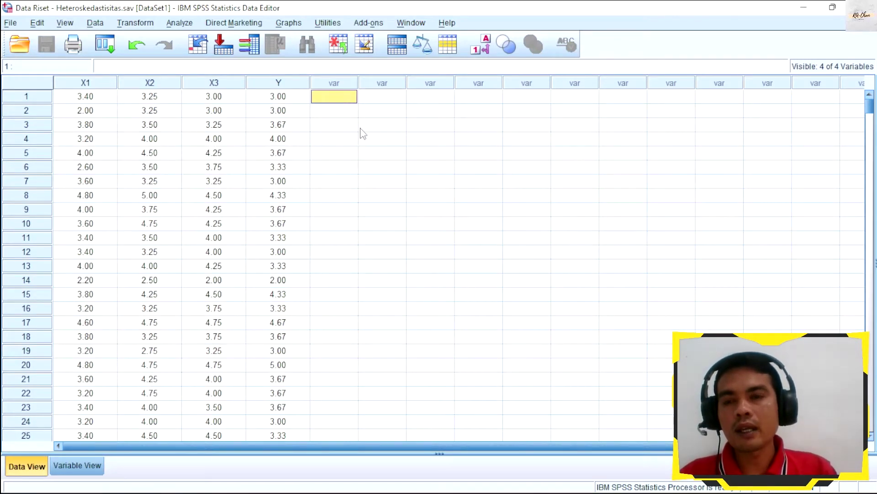
{"action": "left_click", "coordinate": [180, 23]}
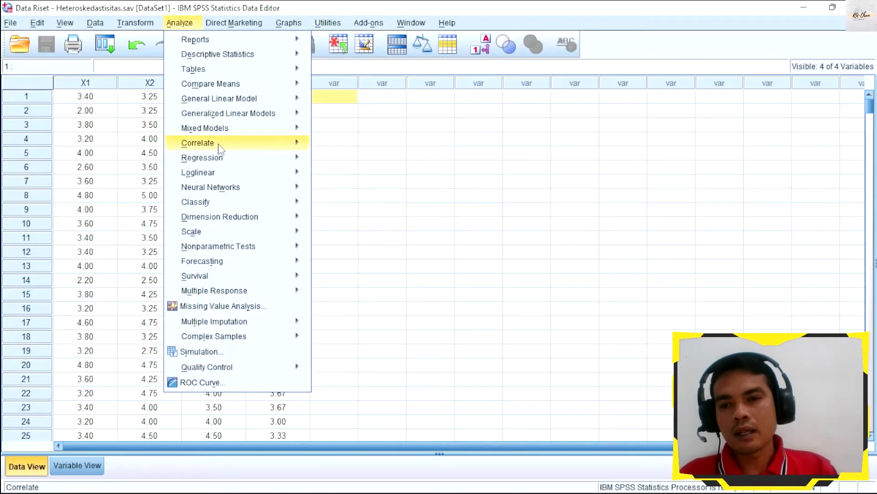
{"action": "mouse_move", "coordinate": [229, 165]}
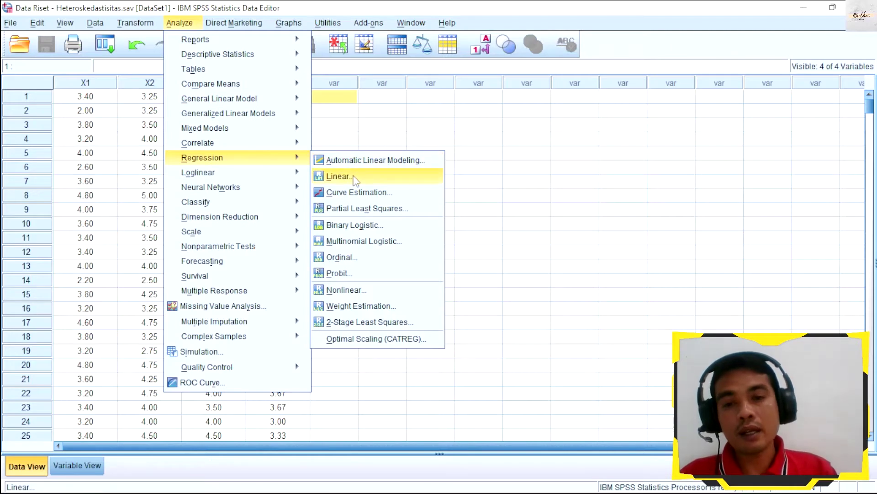
{"action": "left_click", "coordinate": [354, 178]}
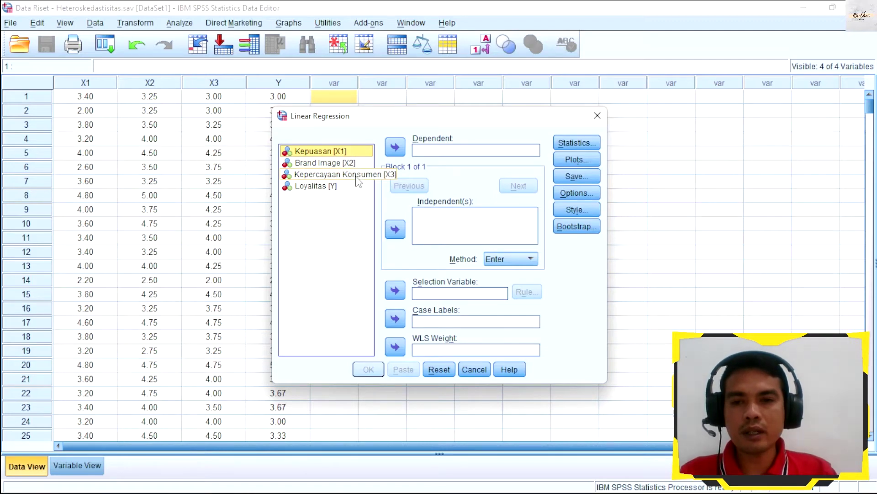
{"action": "left_click", "coordinate": [357, 179], "text": "shift"}
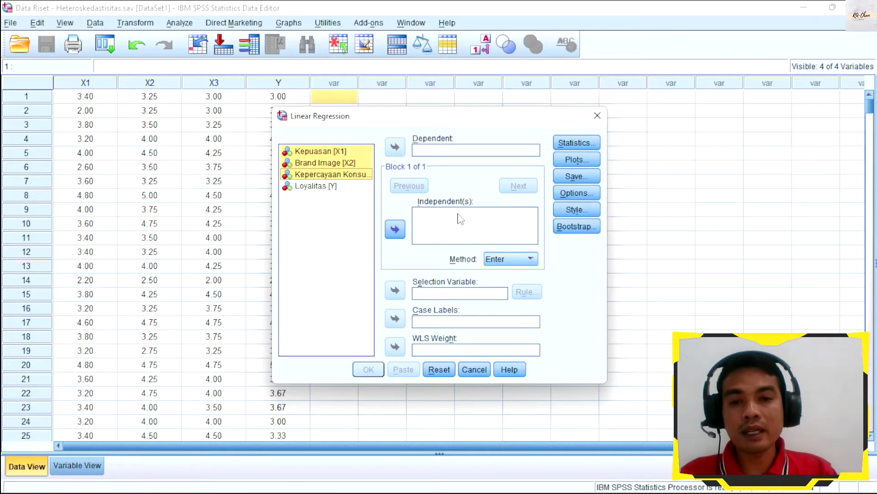
{"action": "left_click", "coordinate": [396, 229]}
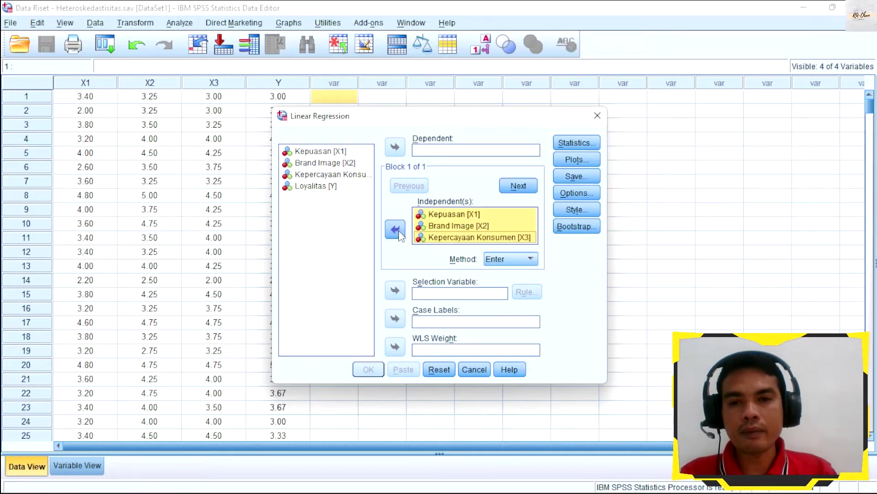
{"action": "left_click", "coordinate": [330, 188]}
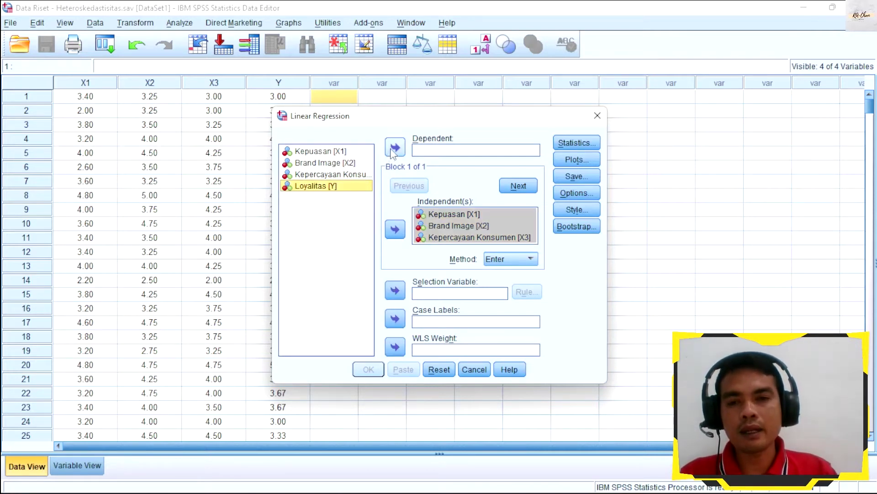
{"action": "left_click", "coordinate": [395, 148]}
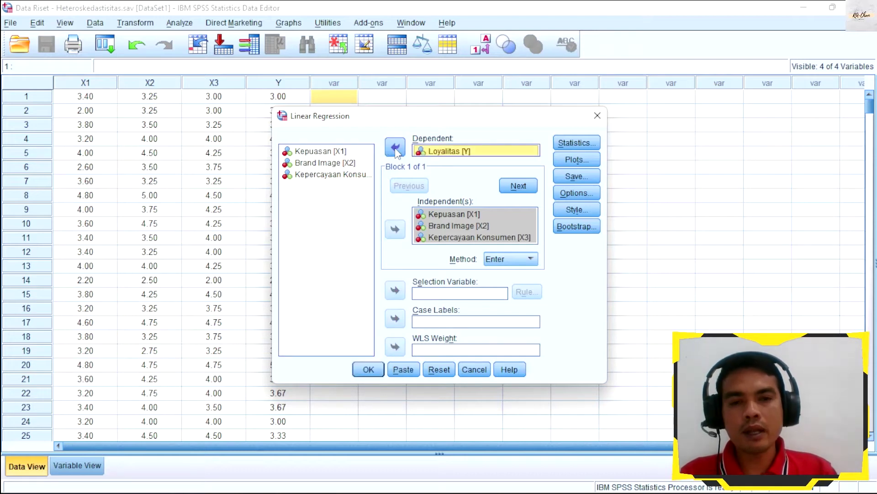
Enable saving of unstandardized residuals and run the linear regression.
{"action": "left_click", "coordinate": [589, 179]}
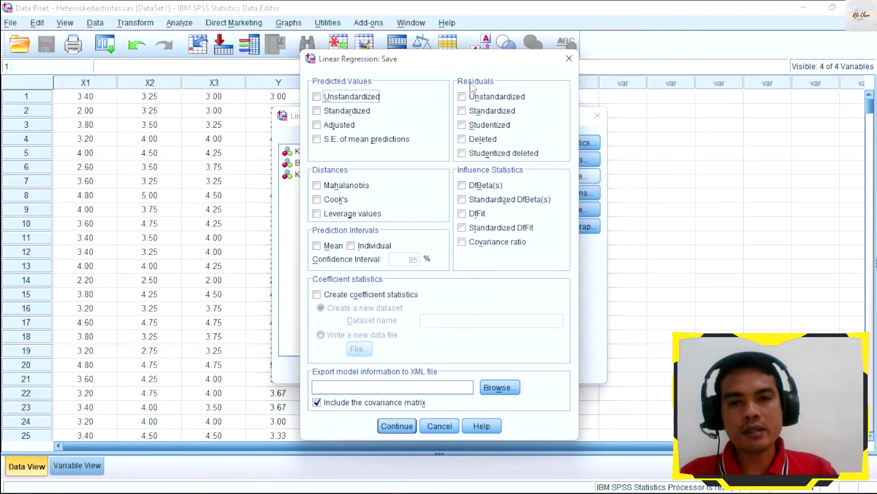
{"action": "left_click", "coordinate": [463, 99]}
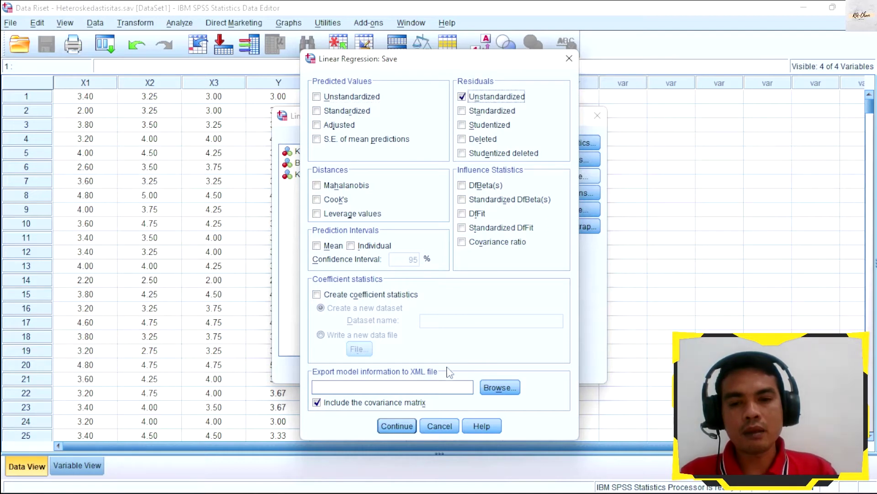
{"action": "left_click", "coordinate": [396, 426]}
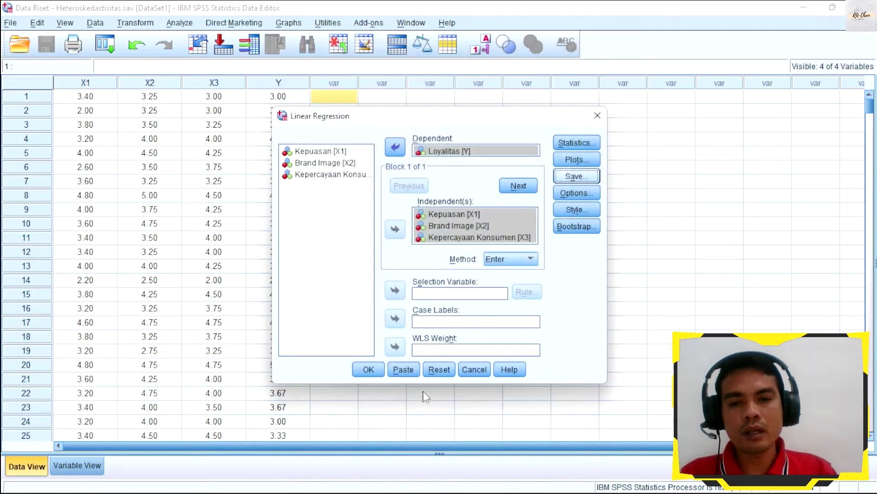
{"action": "left_click", "coordinate": [368, 369]}
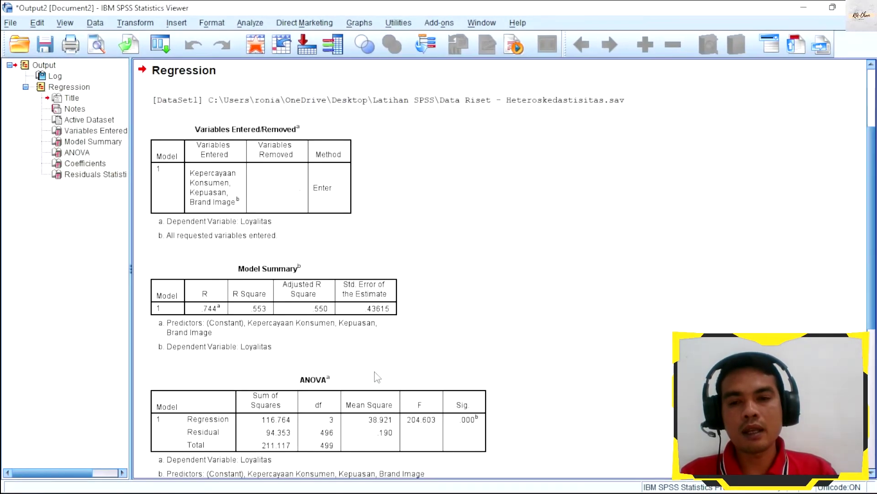
Look through the regression output tables and close the output window to return to the dataset.
{"action": "scroll", "coordinate": [502, 255], "scroll_direction": "down", "scroll_amount": 4}
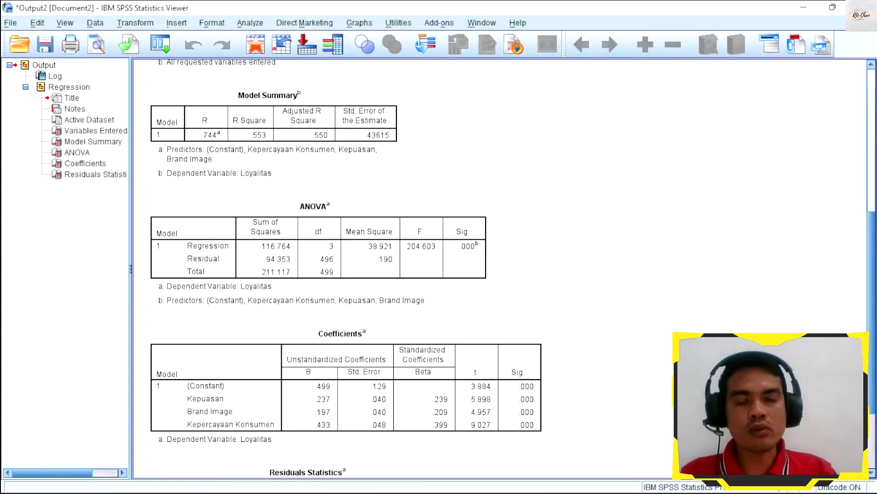
{"action": "key", "text": "alt+F4"}
{"action": "left_click", "coordinate": [446, 270]}
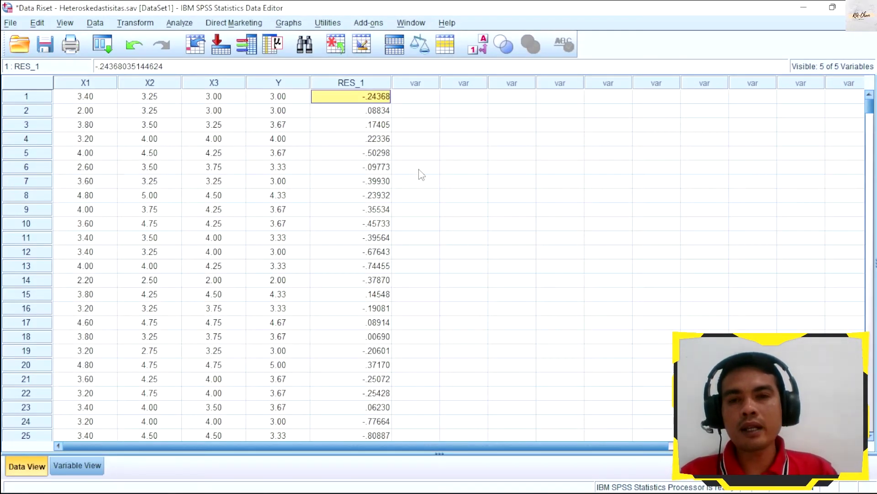
Start computing a new variable with RESIDUAL as the target variable name.
{"action": "left_click", "coordinate": [423, 100]}
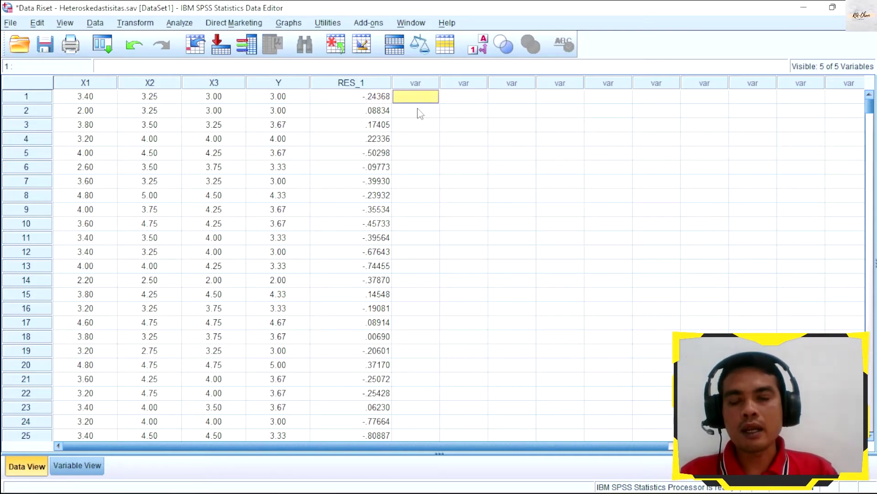
{"action": "left_click", "coordinate": [137, 27]}
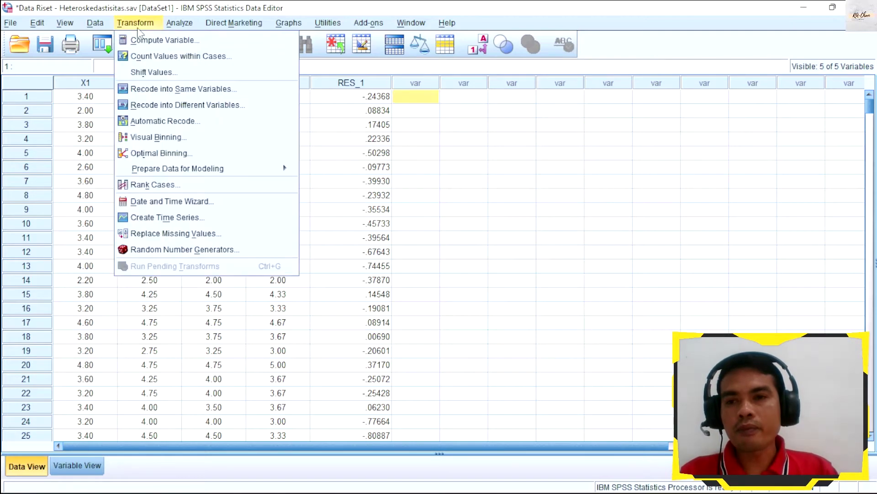
{"action": "left_click", "coordinate": [153, 41]}
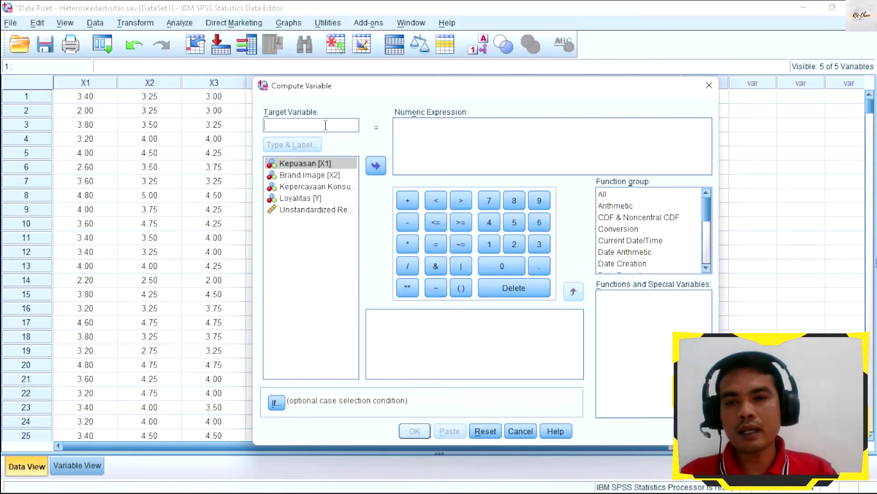
{"action": "type", "text": "RESI"}
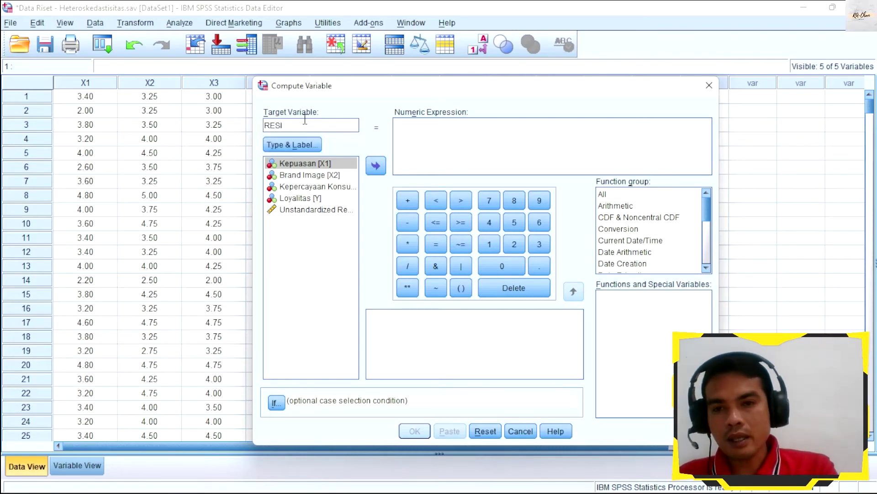
{"action": "type", "text": "DUAL"}
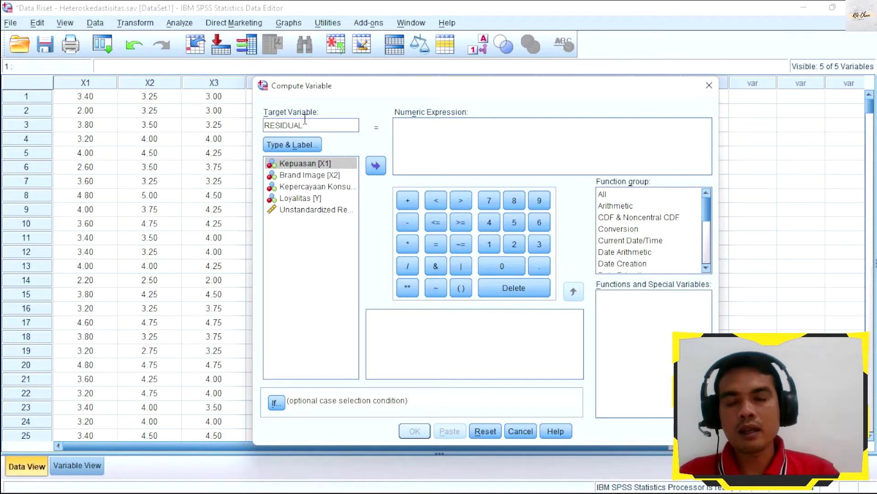
Copy the expression ABS_RES(RES_1) from the Heteroskedastisitas Word document and return to the Compute Variable dialog in SPSS.
{"action": "left_click", "coordinate": [485, 137]}
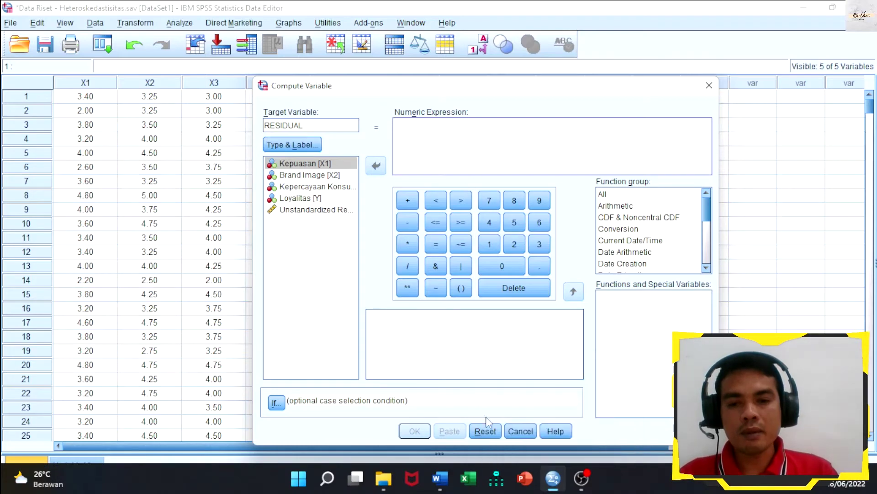
{"action": "left_click", "coordinate": [439, 478]}
{"action": "scroll", "coordinate": [424, 336], "scroll_direction": "up", "scroll_amount": 5}
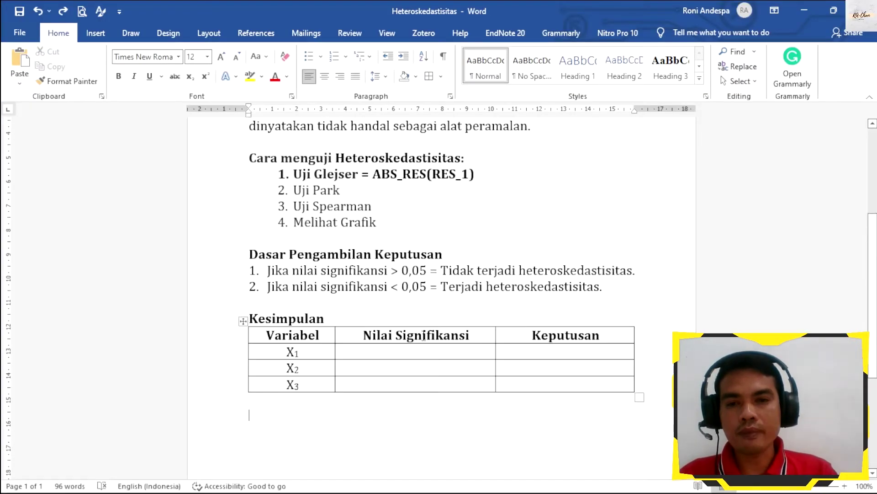
{"action": "left_click_drag", "start_coordinate": [375, 238], "coordinate": [476, 241]}
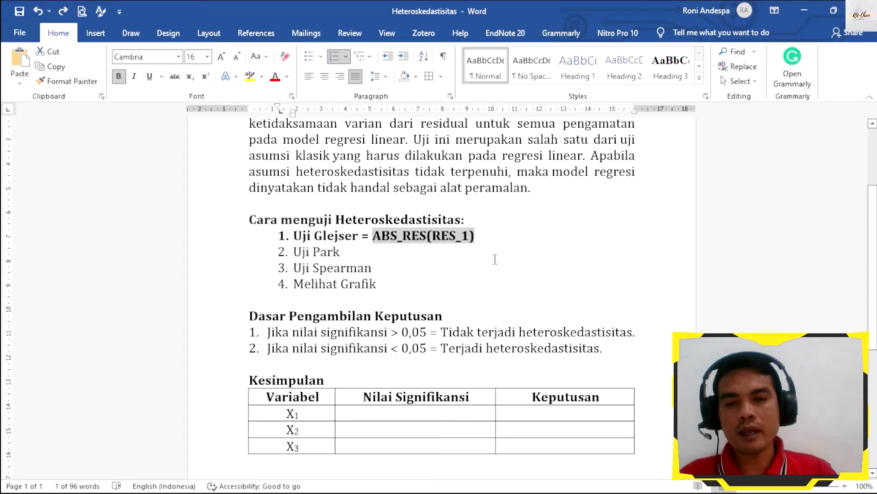
{"action": "right_click", "coordinate": [414, 242]}
{"action": "left_click", "coordinate": [422, 243]}
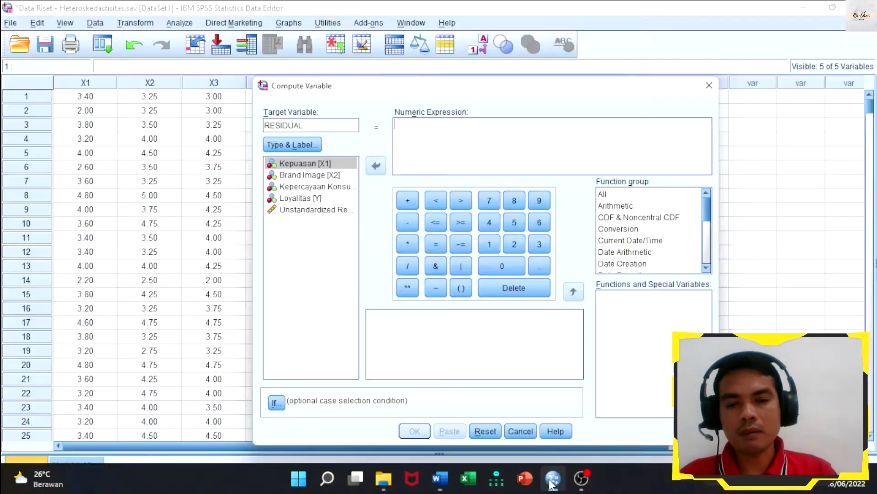
{"action": "left_click", "coordinate": [552, 478]}
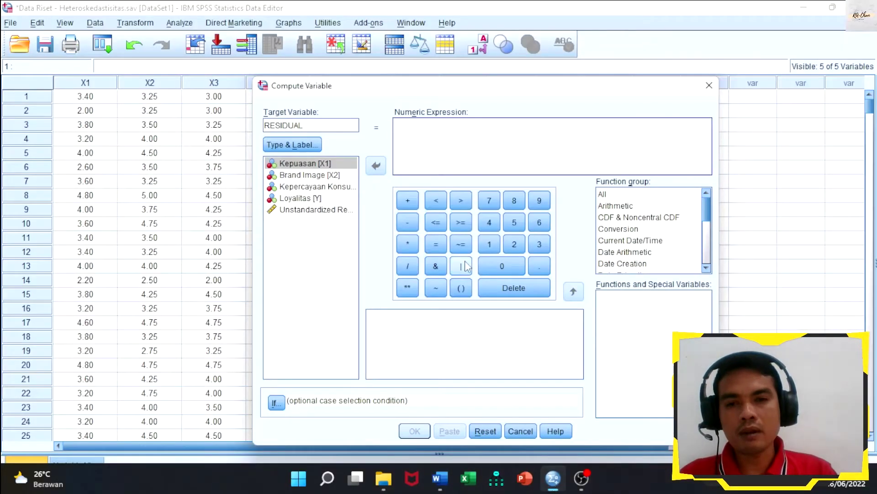
Paste ABS_RES(RES_1) as the numeric expression and replace its argument with the Unstandardized Residual variable from the dataset.
{"action": "right_click", "coordinate": [448, 130]}
{"action": "left_click", "coordinate": [462, 206]}
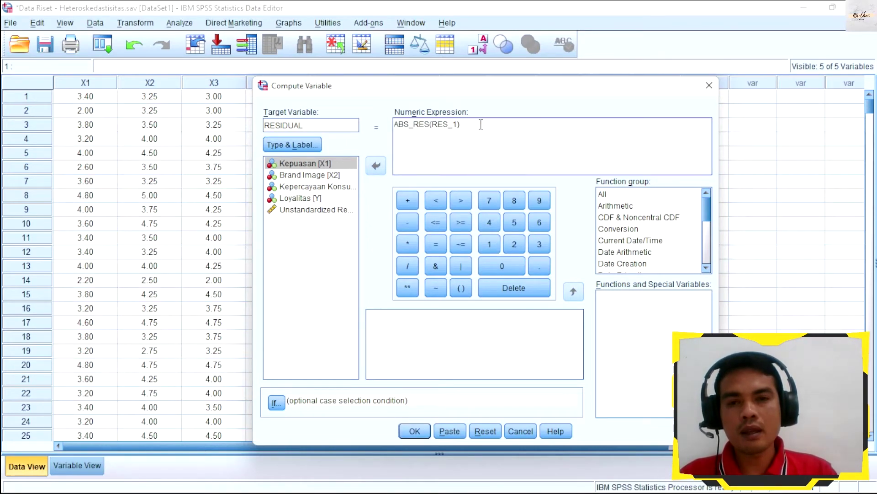
{"action": "left_click_drag", "start_coordinate": [458, 125], "coordinate": [455, 126]}
{"action": "double_click", "coordinate": [455, 125]}
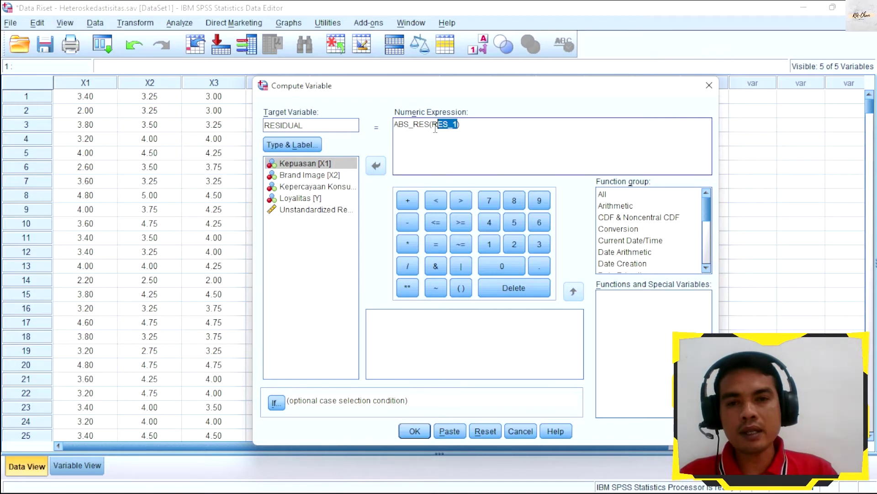
{"action": "key", "text": "BackSpace"}
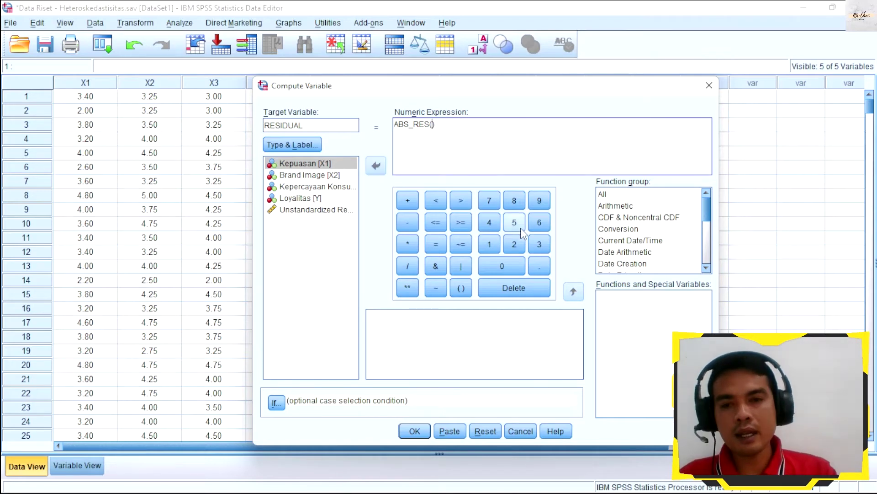
{"action": "double_click", "coordinate": [337, 211]}
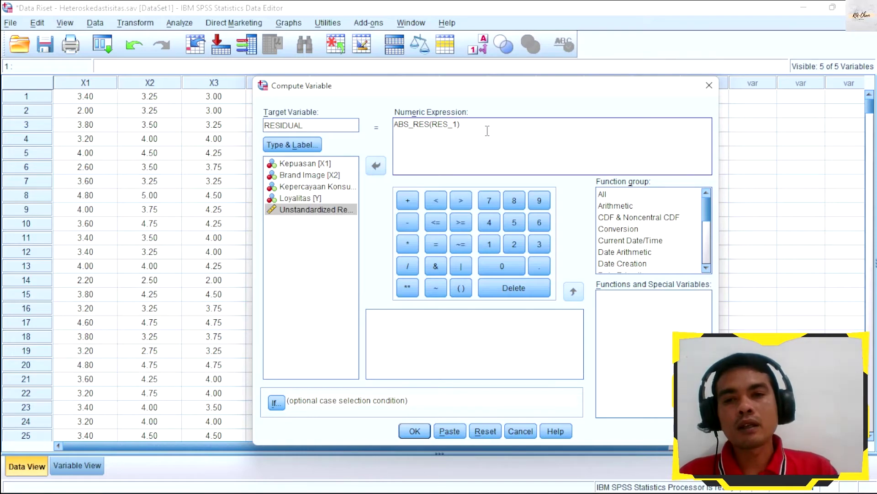
Run the RESIDUAL computation and return to the dataset to check the new column beside the predictors.
{"action": "left_click", "coordinate": [428, 431]}
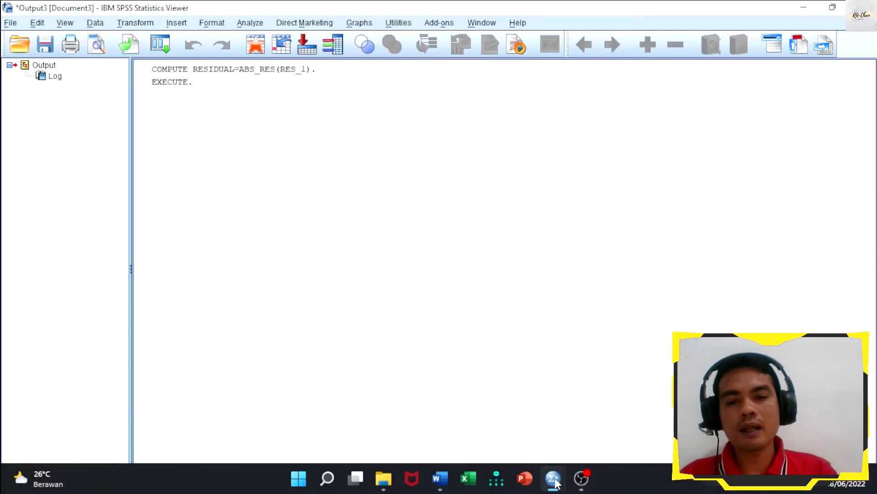
{"action": "left_click", "coordinate": [554, 480]}
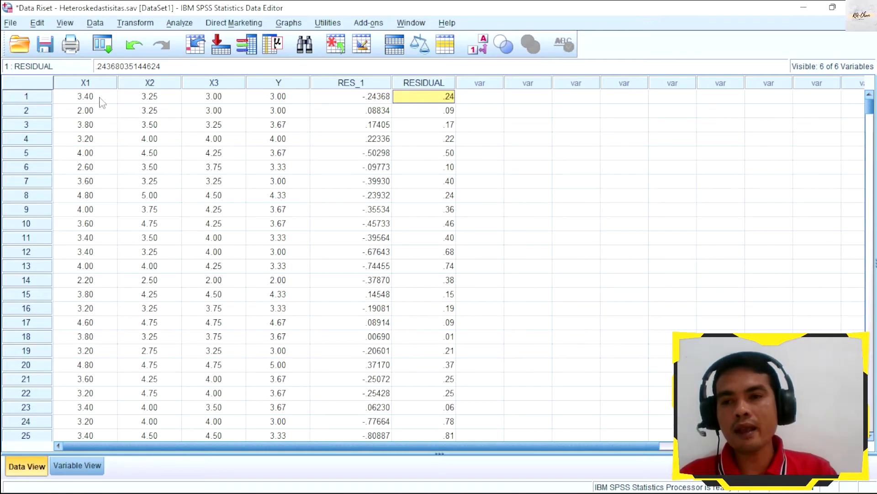
{"action": "left_click", "coordinate": [147, 97]}
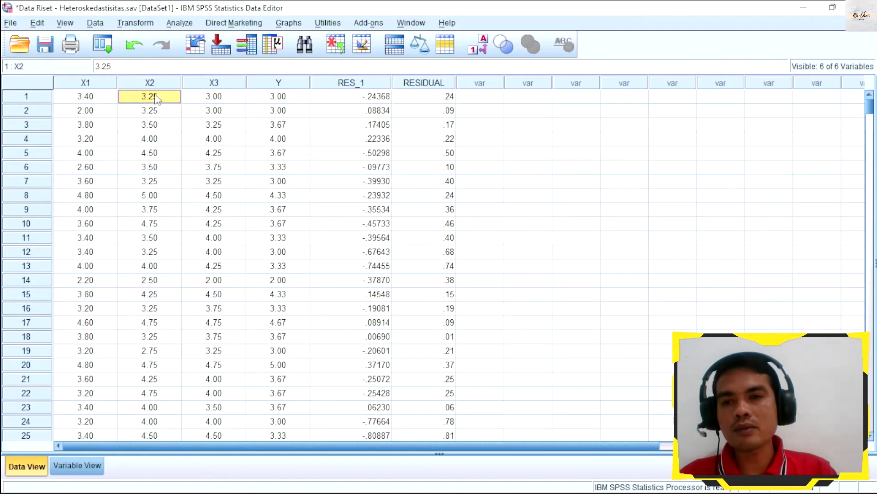
{"action": "left_click", "coordinate": [219, 97]}
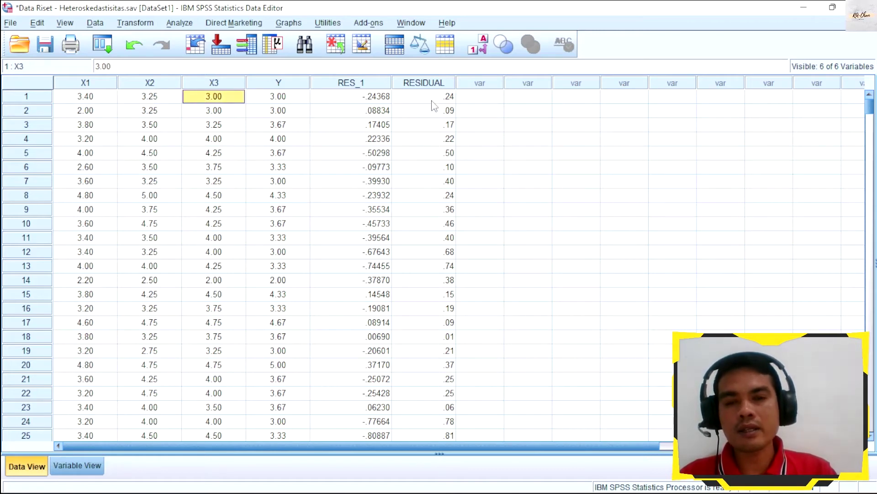
Set up a linear regression with RESIDUAL replacing Loyalitas [Y] as the dependent variable.
{"action": "left_click", "coordinate": [183, 24]}
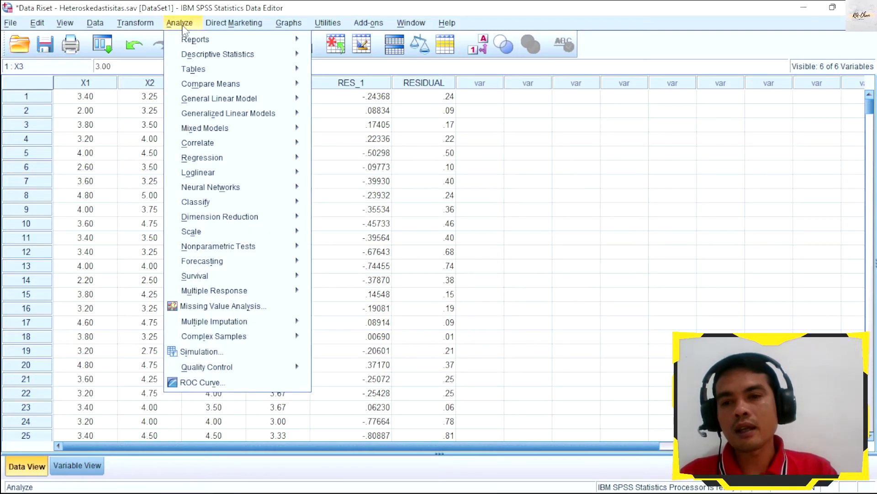
{"action": "mouse_move", "coordinate": [245, 164]}
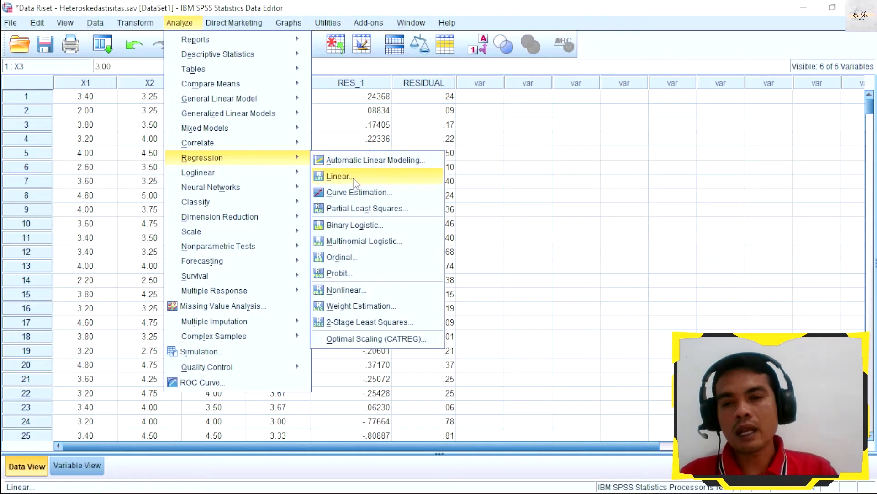
{"action": "left_click", "coordinate": [340, 176]}
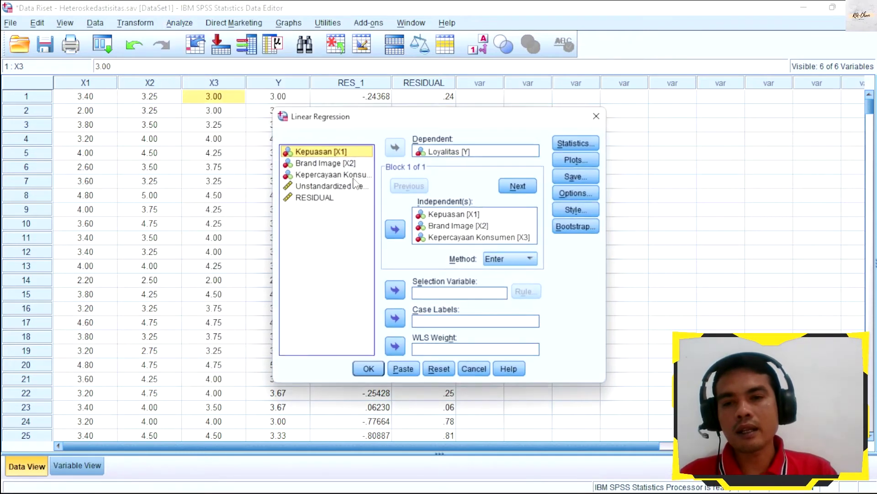
{"action": "left_click", "coordinate": [452, 155]}
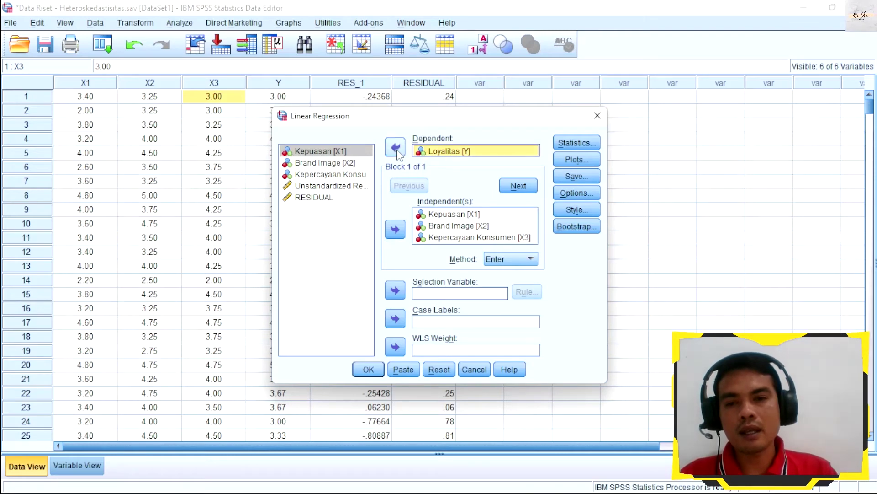
{"action": "left_click", "coordinate": [395, 148]}
{"action": "left_click", "coordinate": [322, 210]}
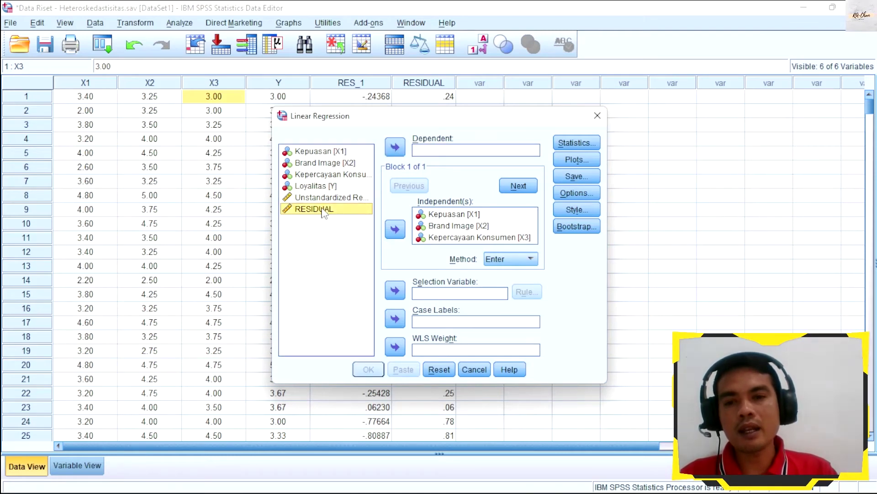
{"action": "left_click", "coordinate": [404, 149]}
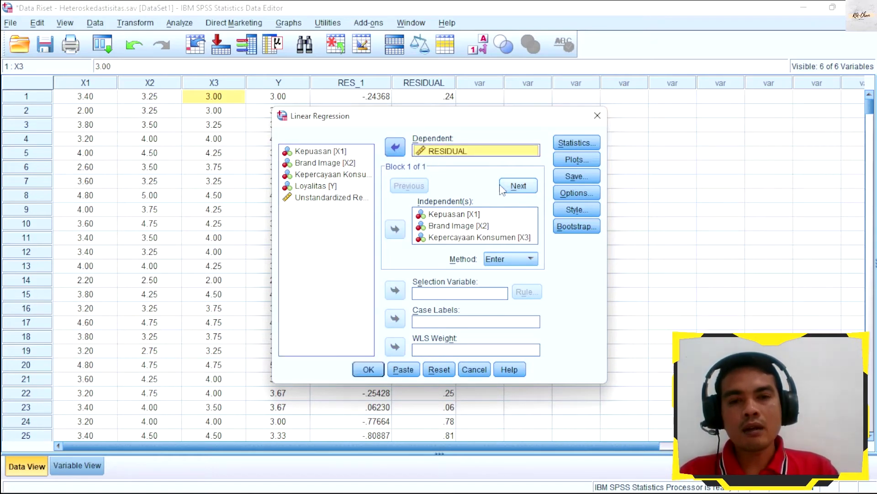
Turn off saving of unstandardized residuals and run the regression on RESIDUAL.
{"action": "left_click", "coordinate": [580, 177]}
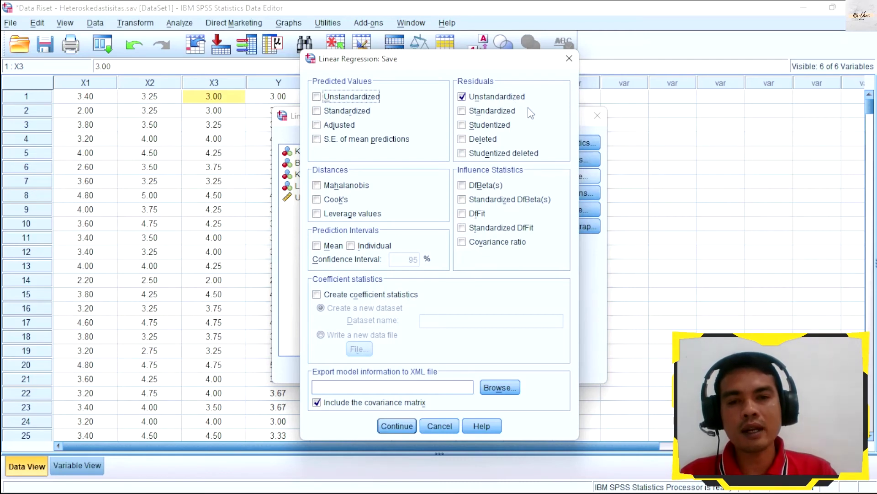
{"action": "left_click", "coordinate": [463, 98]}
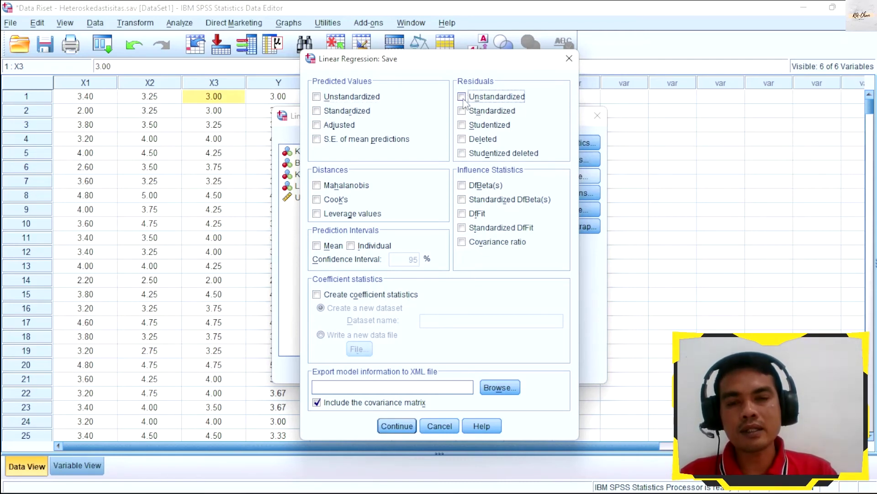
{"action": "left_click", "coordinate": [410, 428]}
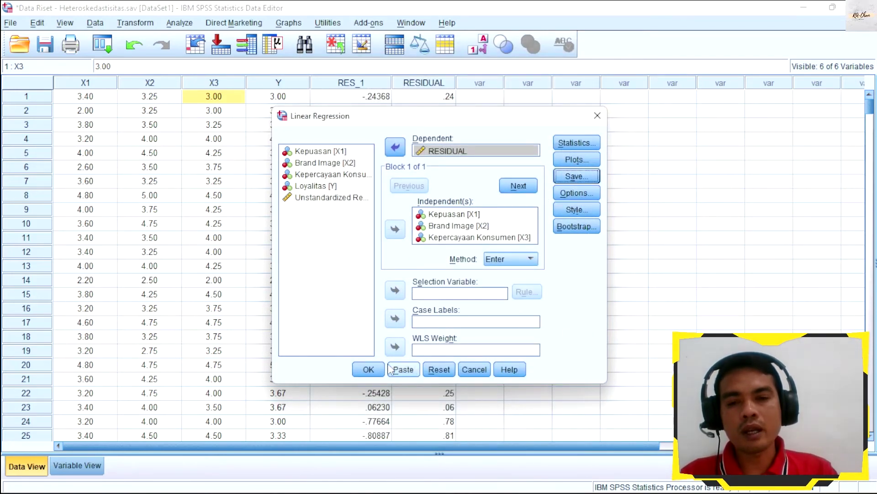
{"action": "left_click", "coordinate": [368, 369]}
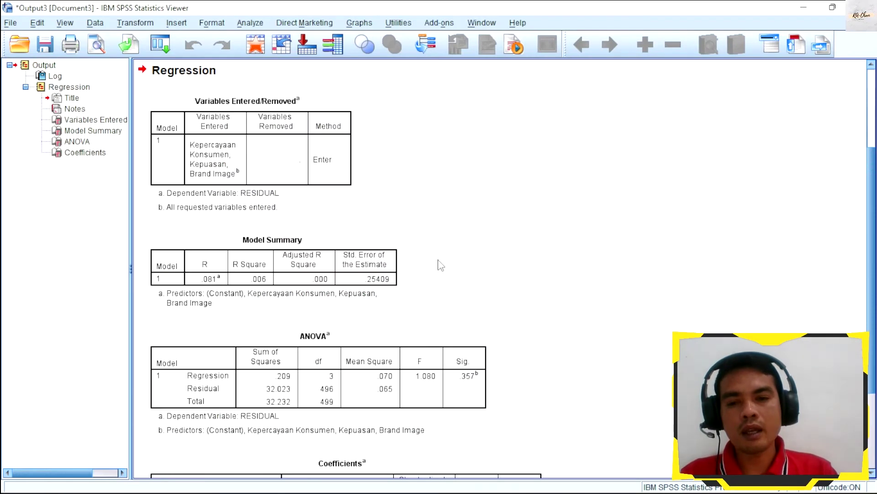
Copy the Coefficients table from the output with Copy Special in plain text, rich text and Excel worksheet formats.
{"action": "scroll", "coordinate": [440, 267], "scroll_direction": "down", "scroll_amount": 5}
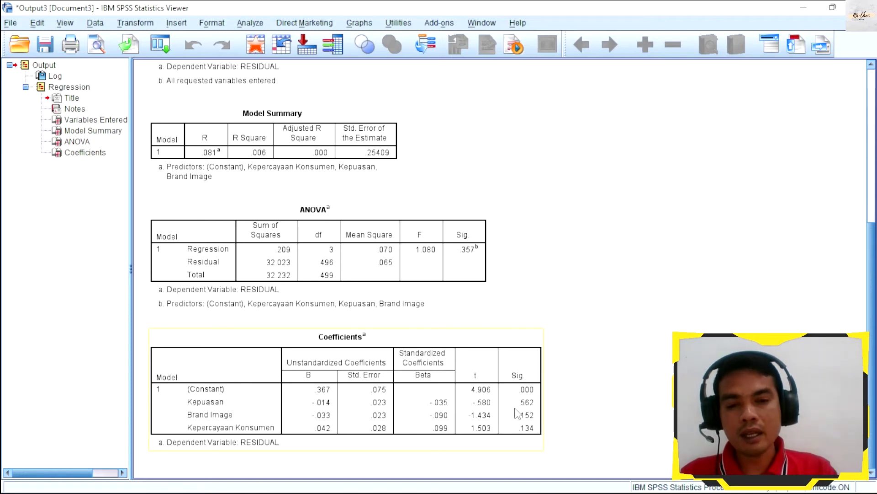
{"action": "right_click", "coordinate": [518, 414]}
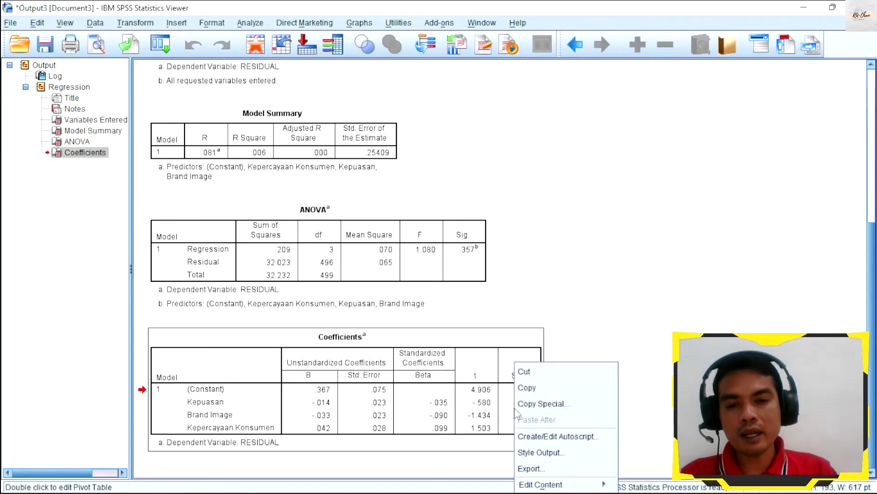
{"action": "left_click", "coordinate": [544, 404]}
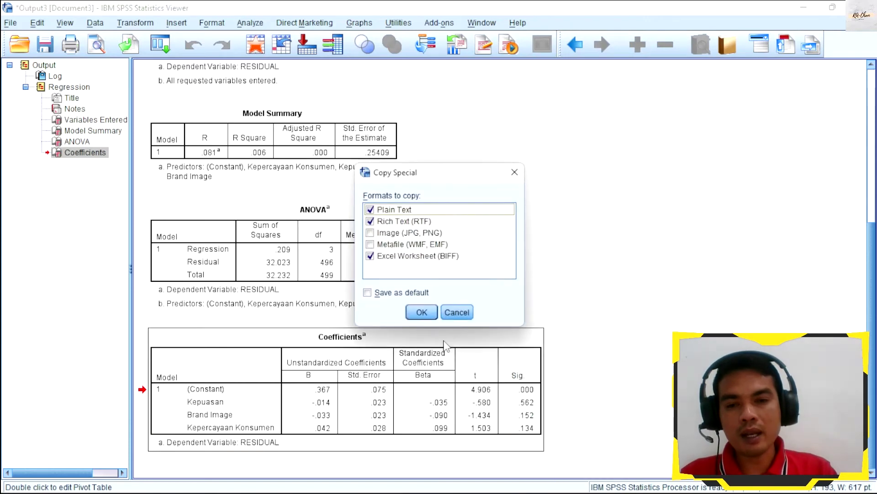
{"action": "left_click", "coordinate": [431, 315]}
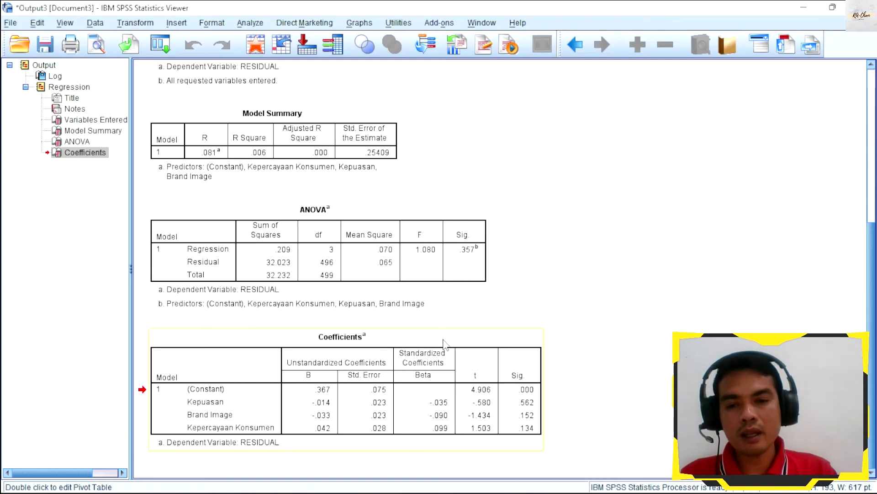
Switch to the Heteroskedastisitas Word document and paste the Coefficients table below the Kesimpulan table, keeping source formatting.
{"action": "left_click", "coordinate": [440, 489]}
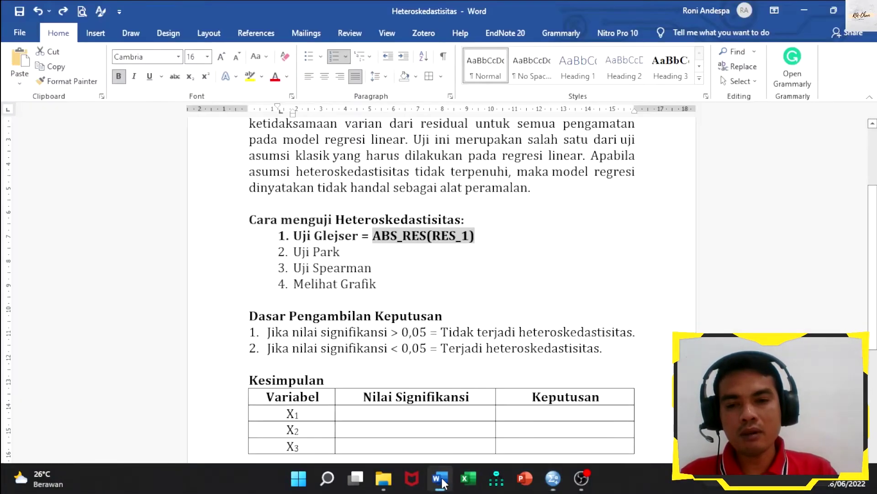
{"action": "scroll", "coordinate": [391, 307], "scroll_direction": "down", "scroll_amount": 5}
{"action": "left_click", "coordinate": [333, 256]}
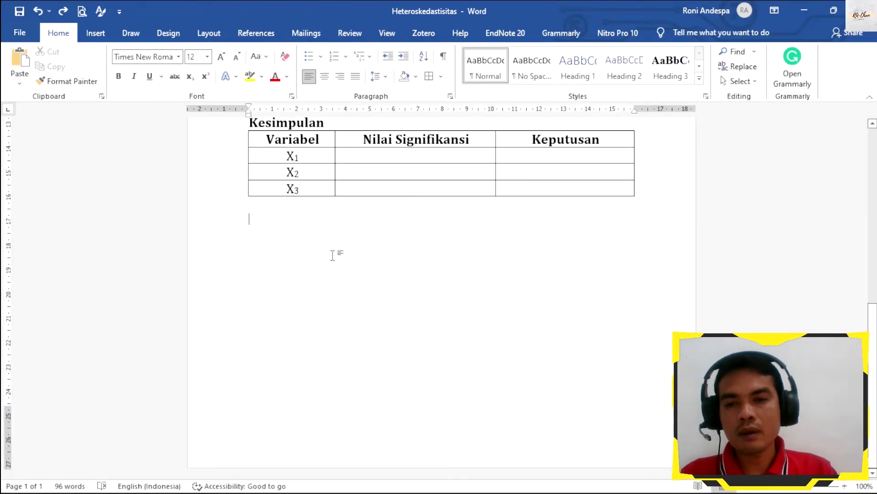
{"action": "right_click", "coordinate": [330, 229]}
{"action": "left_click", "coordinate": [364, 288]}
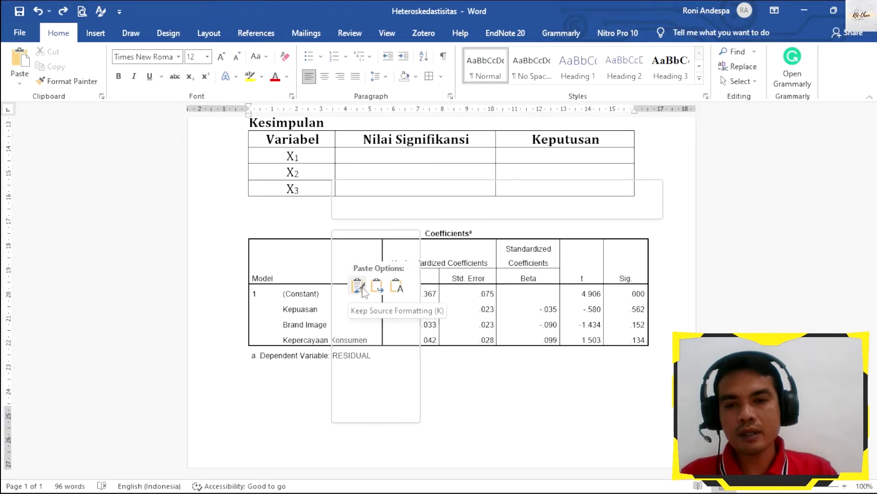
Add borders to the cells from the (Constant) row through the Kepercayaan Konsumen row of the pasted Coefficients table.
{"action": "left_click", "coordinate": [438, 292]}
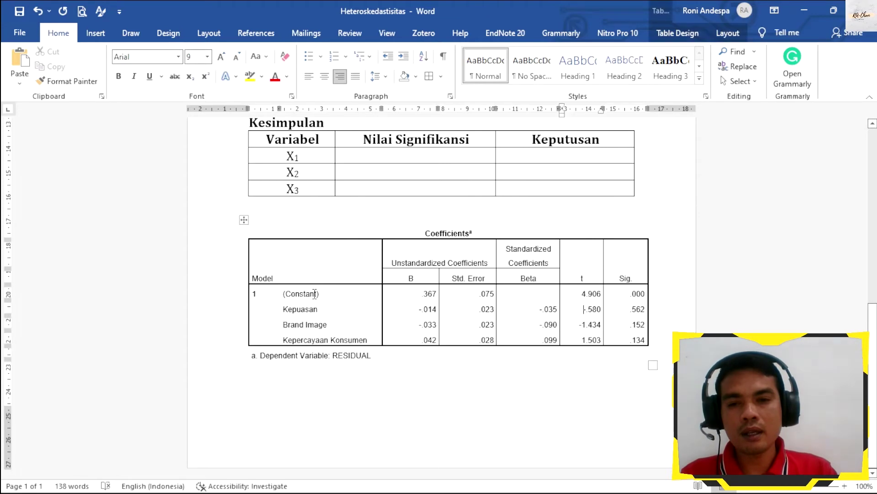
{"action": "left_click_drag", "start_coordinate": [311, 295], "coordinate": [637, 340]}
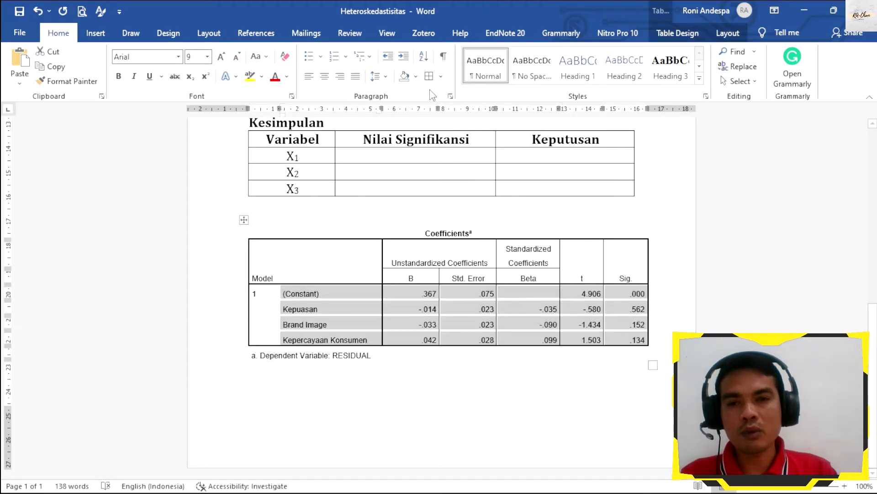
{"action": "left_click", "coordinate": [430, 78]}
{"action": "left_click", "coordinate": [616, 323]}
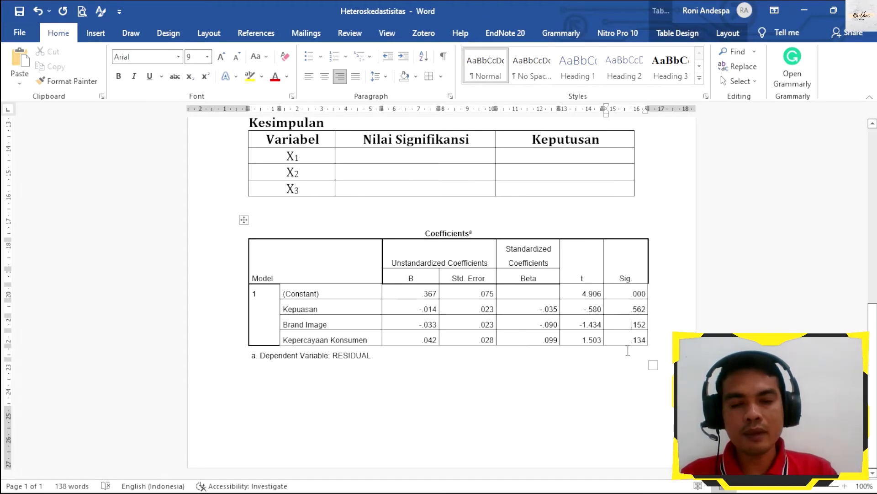
Copy the Sig. values .562, .152 and .134 into the Nilai Signifikansi column for X1 to X3 and center them.
{"action": "left_click_drag", "start_coordinate": [623, 309], "coordinate": [640, 341]}
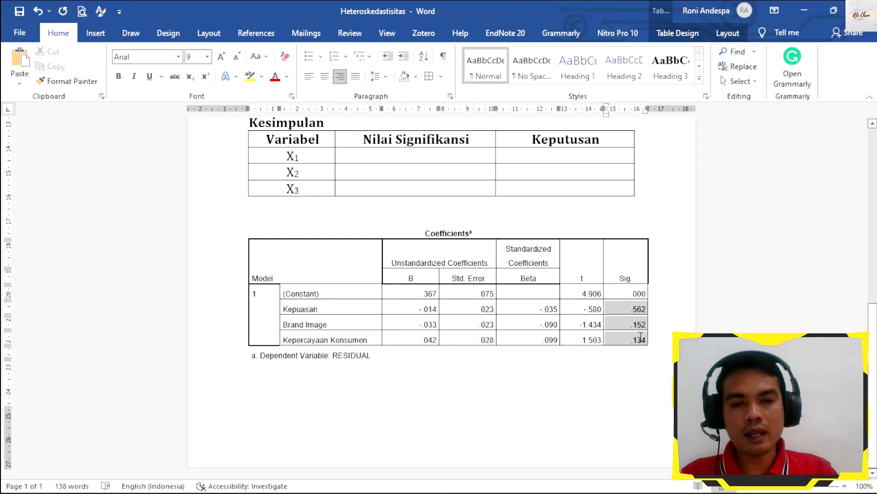
{"action": "right_click", "coordinate": [623, 342]}
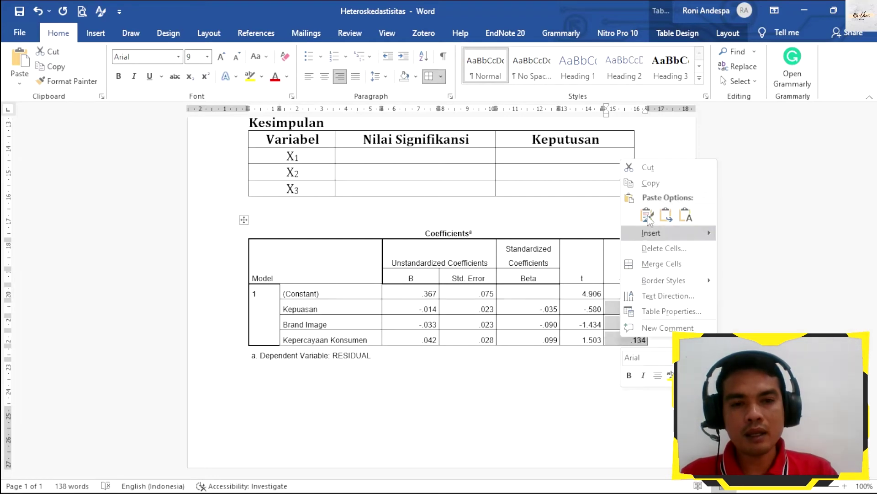
{"action": "key", "text": "Escape"}
{"action": "left_click", "coordinate": [455, 155]}
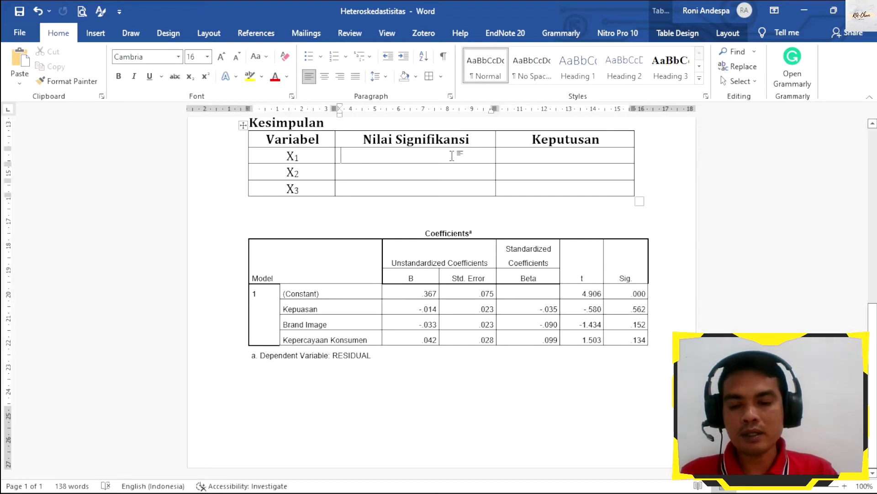
{"action": "key", "text": "ctrl+v"}
{"action": "left_click_drag", "start_coordinate": [424, 158], "coordinate": [409, 192]}
{"action": "left_click", "coordinate": [325, 76]}
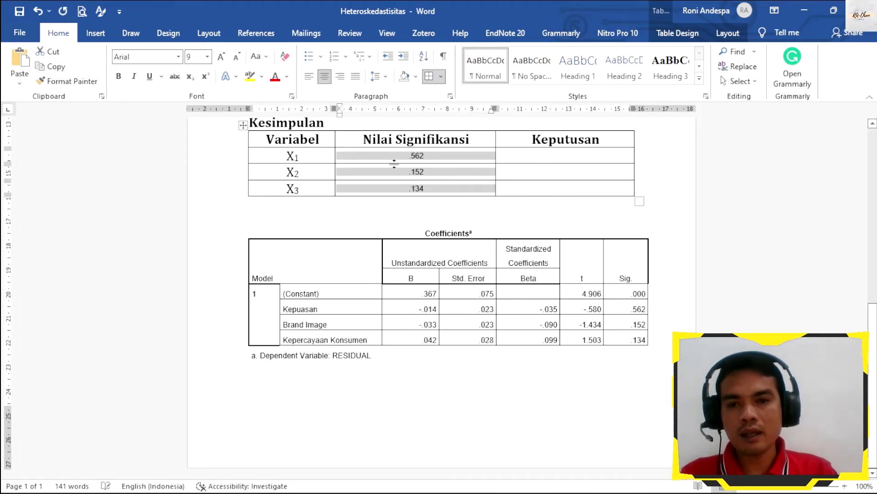
Rewrite the Nilai Signifikansi values for X1 to X3 with a leading zero and decimal comma as 0,562, 0,152 and 0,134.
{"action": "left_click", "coordinate": [402, 158]}
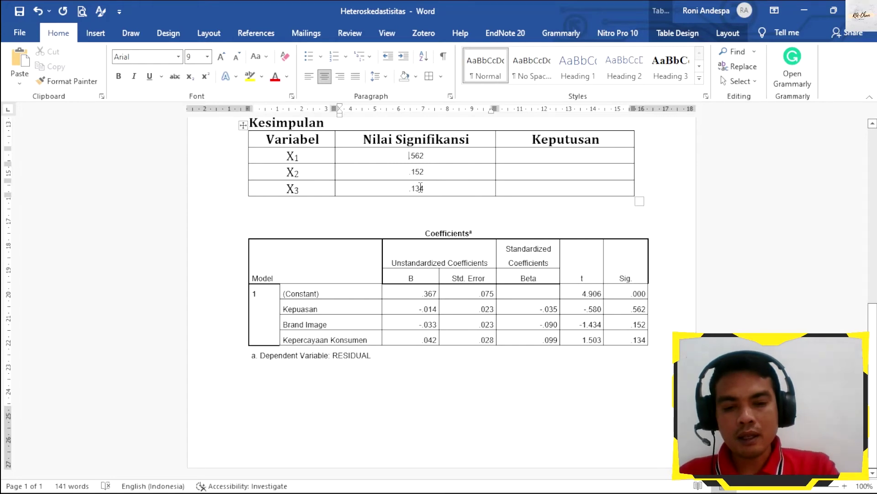
{"action": "type", "text": "0"}
{"action": "key", "text": "Delete"}
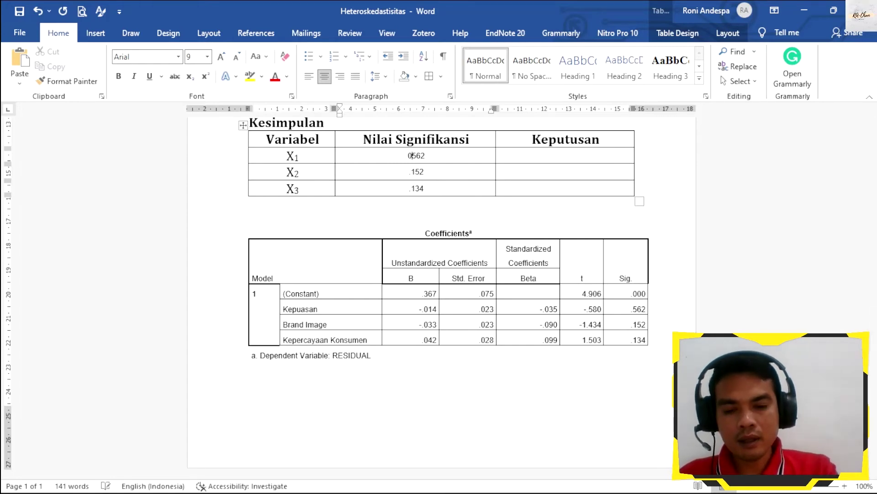
{"action": "type", "text": ","}
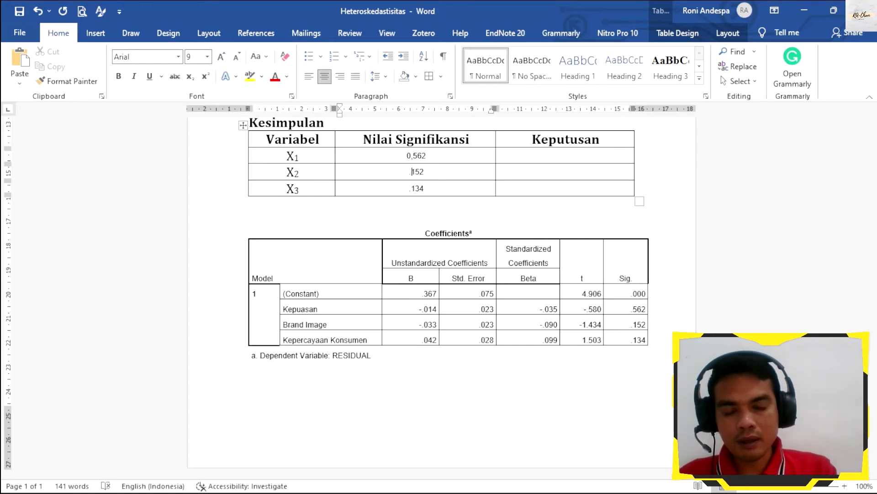
{"action": "key", "text": "Delete"}
{"action": "type", "text": ","}
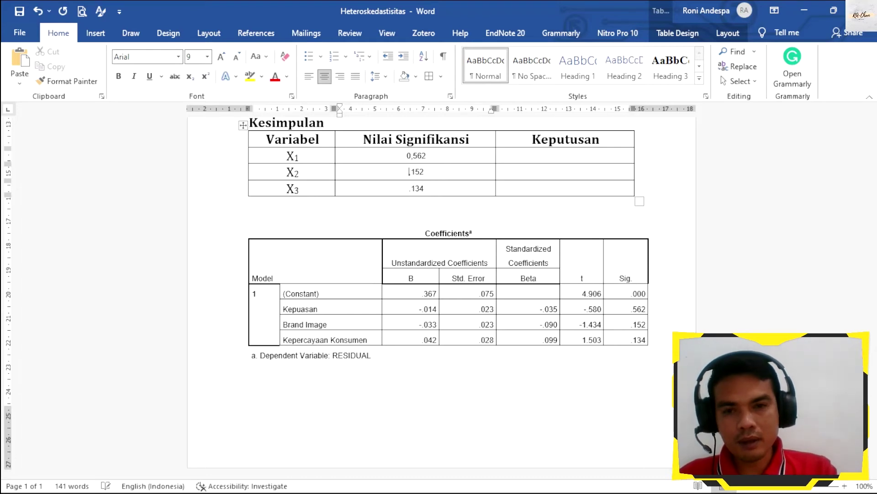
{"action": "type", "text": "0"}
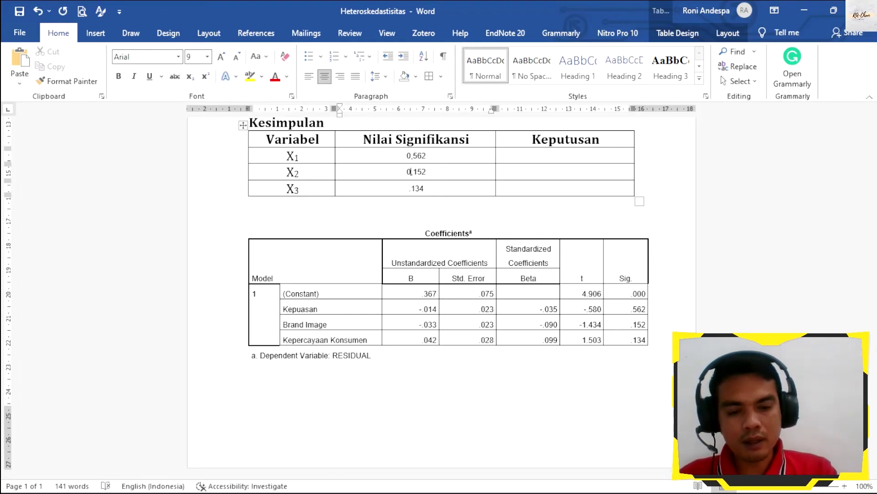
{"action": "left_click", "coordinate": [410, 188]}
{"action": "key", "text": "Delete"}
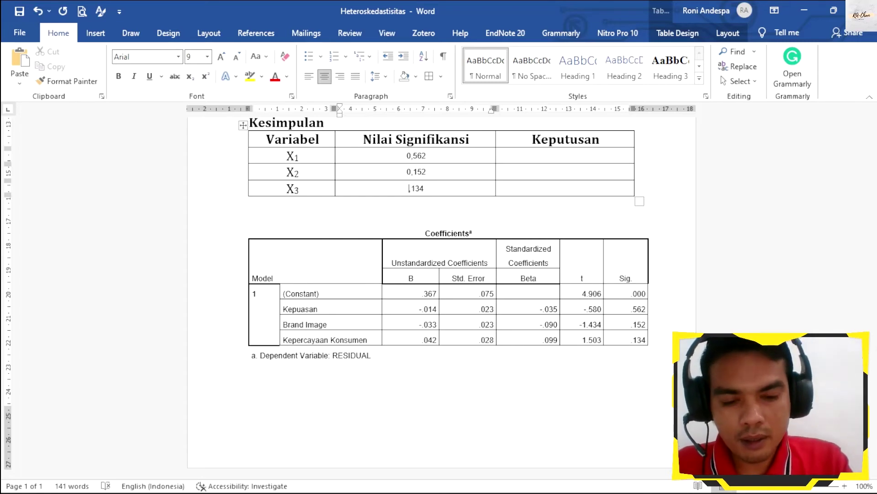
{"action": "type", "text": "0"}
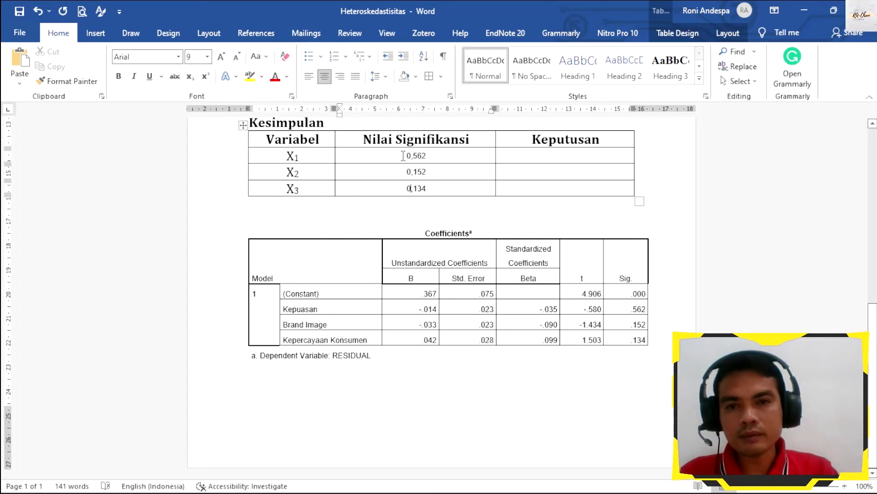
Set the font size of the three Nilai Signifikansi values in the Kesimpulan table to 16.
{"action": "left_click_drag", "start_coordinate": [402, 155], "coordinate": [430, 190]}
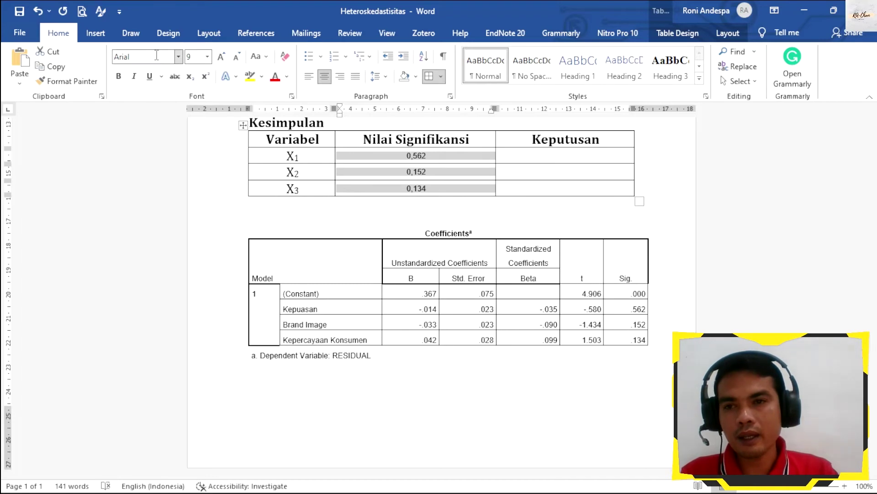
{"action": "left_click", "coordinate": [192, 56]}
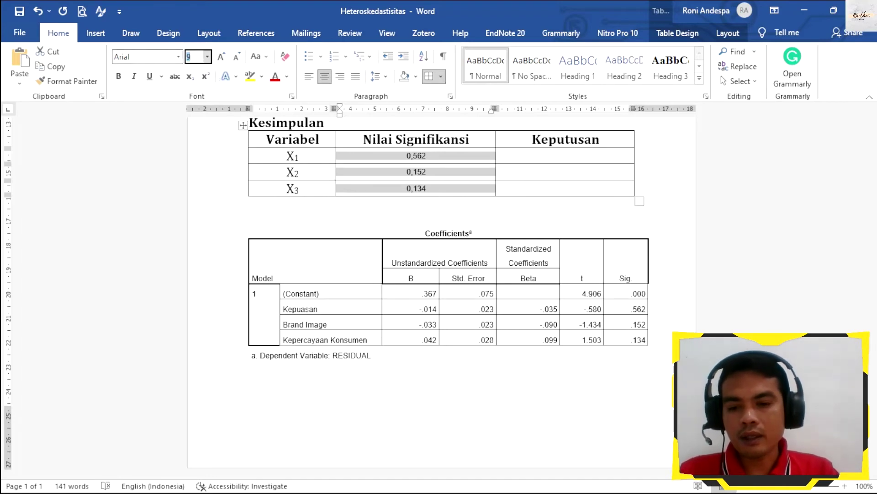
{"action": "type", "text": "16"}
{"action": "key", "text": "Return"}
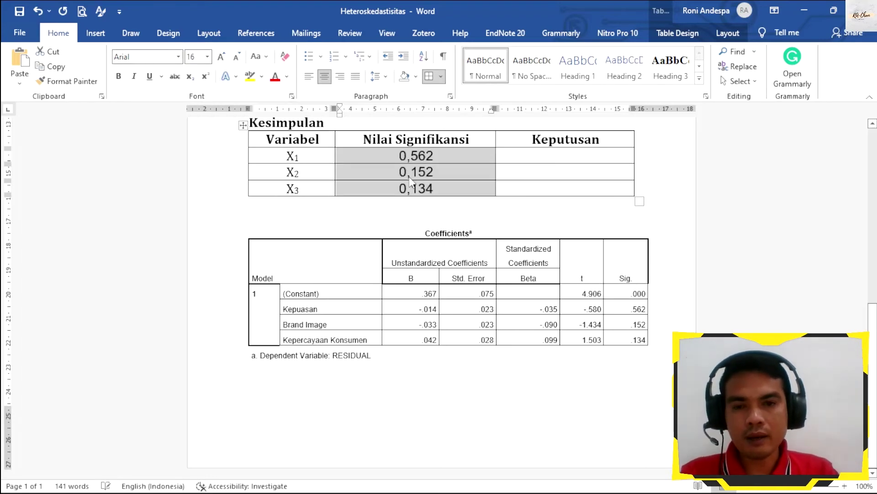
{"action": "left_click", "coordinate": [541, 186]}
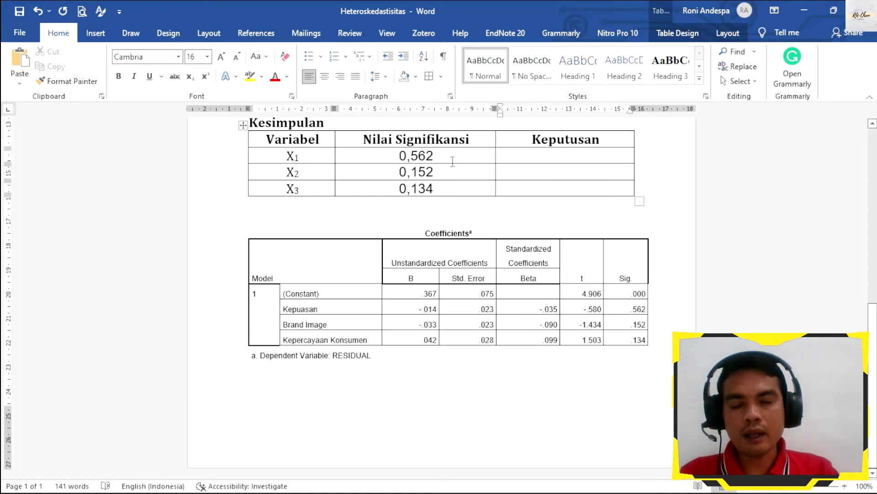
Extend the X1 significance value in the Kesimpulan table to read "0,562 > 0,05".
{"action": "scroll", "coordinate": [461, 198], "scroll_direction": "up", "scroll_amount": 1}
{"action": "scroll", "coordinate": [461, 197], "scroll_direction": "up", "scroll_amount": 2}
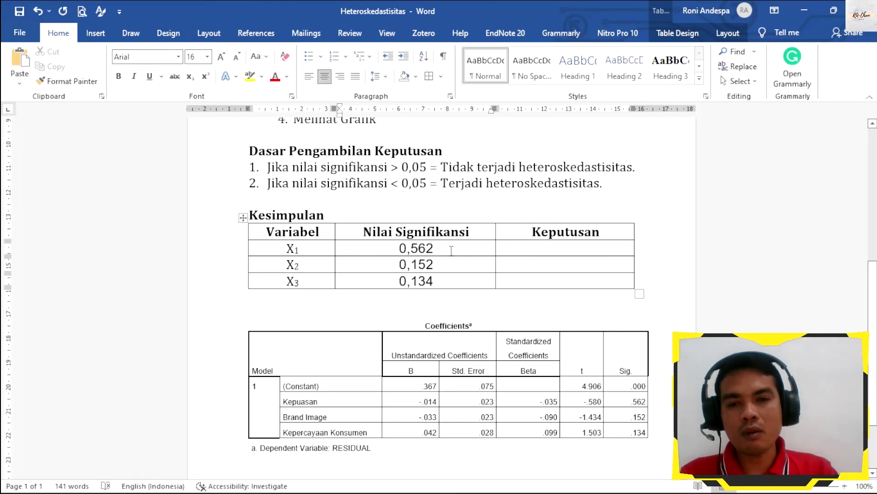
{"action": "left_click", "coordinate": [396, 251]}
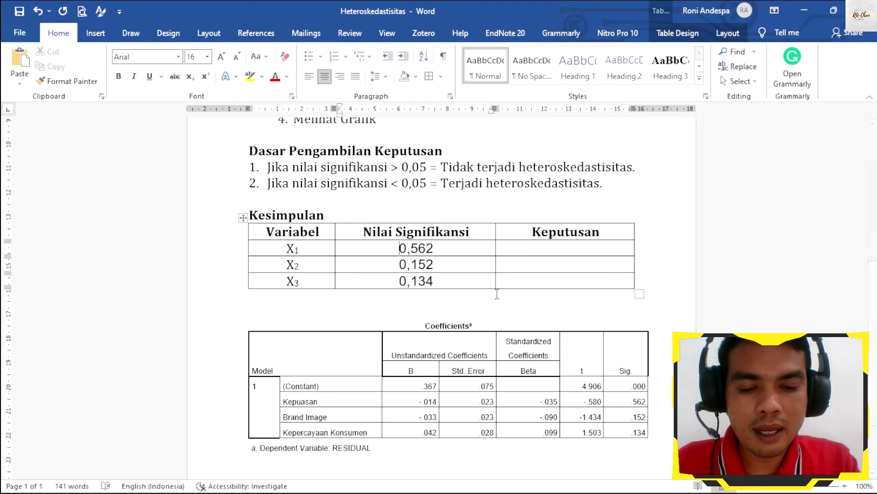
{"action": "type", "text": ">"}
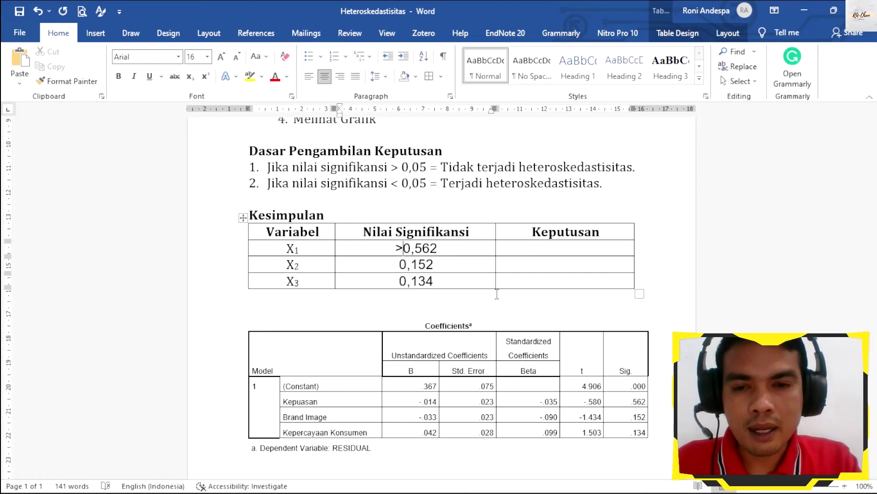
{"action": "key", "text": "BackSpace"}
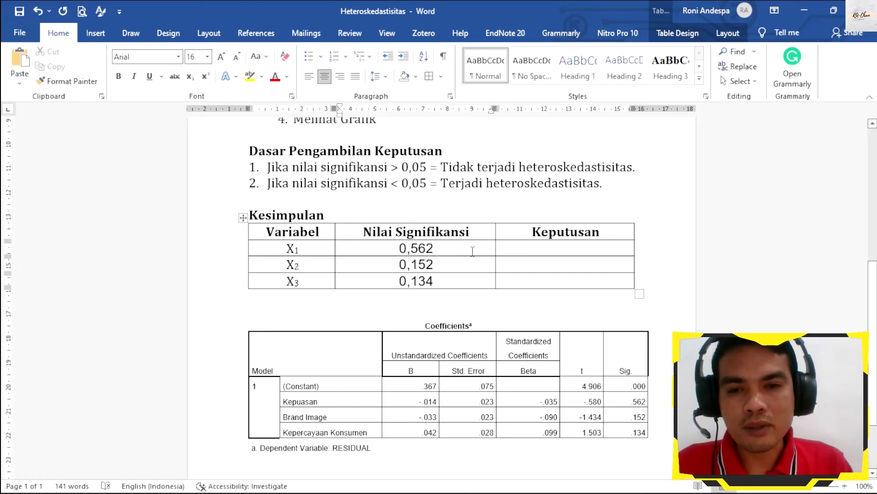
{"action": "left_click", "coordinate": [473, 251]}
{"action": "type", "text": ">"}
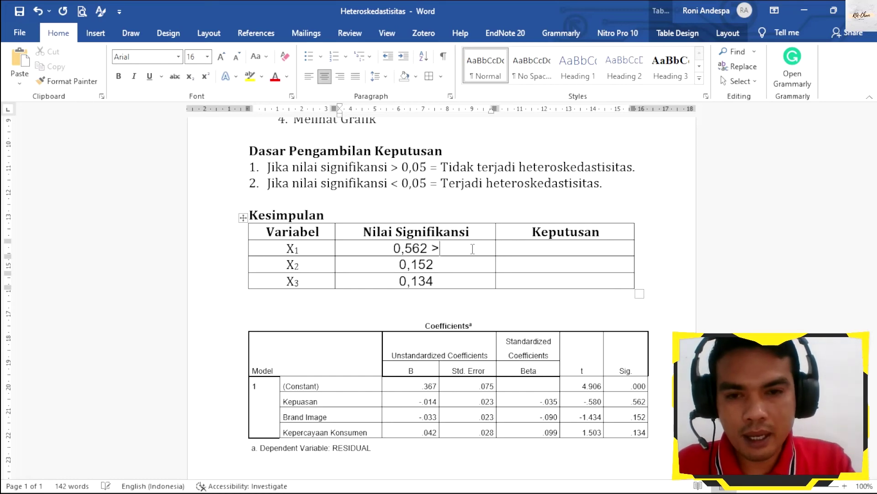
{"action": "type", "text": " 0,05"}
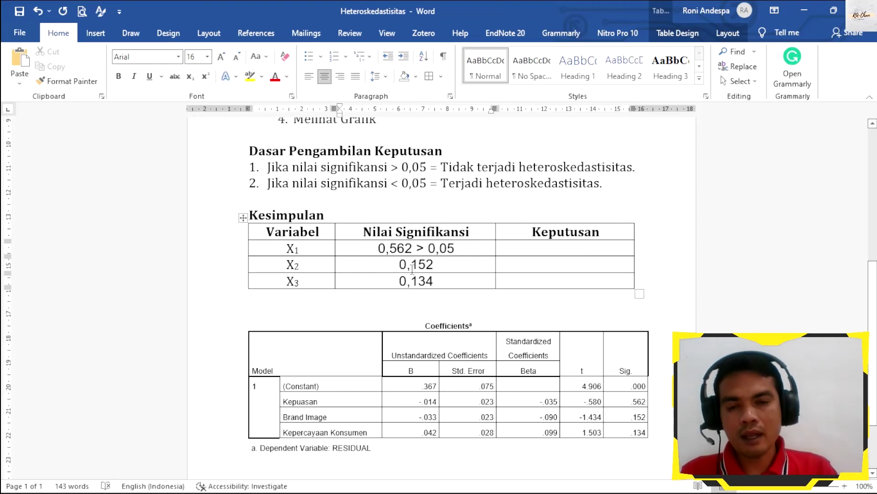
Extend the X2 and X3 significance values to read "0,152 > 0,05" and "0,134 > 0,05".
{"action": "left_click_drag", "start_coordinate": [401, 268], "coordinate": [433, 269]}
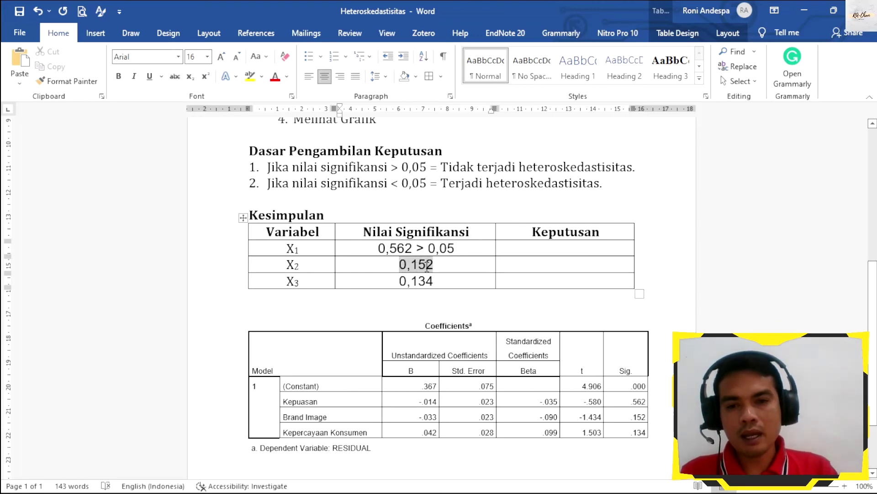
{"action": "left_click", "coordinate": [444, 264]}
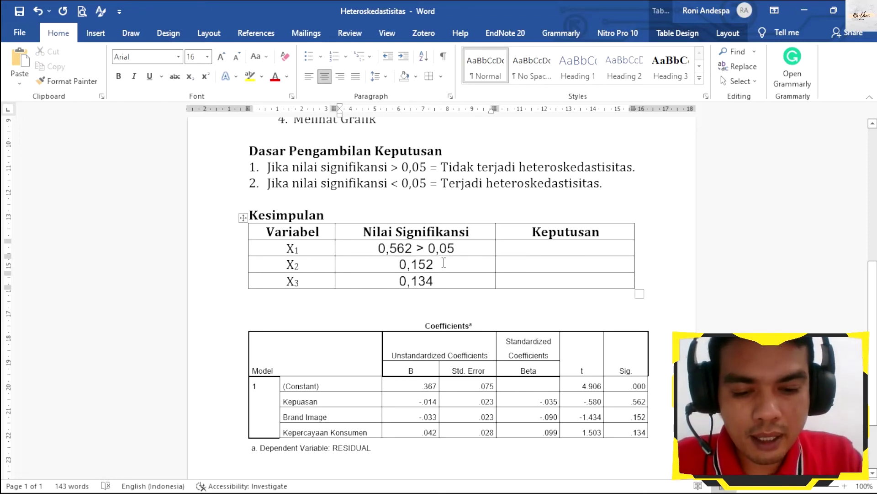
{"action": "type", "text": ">"}
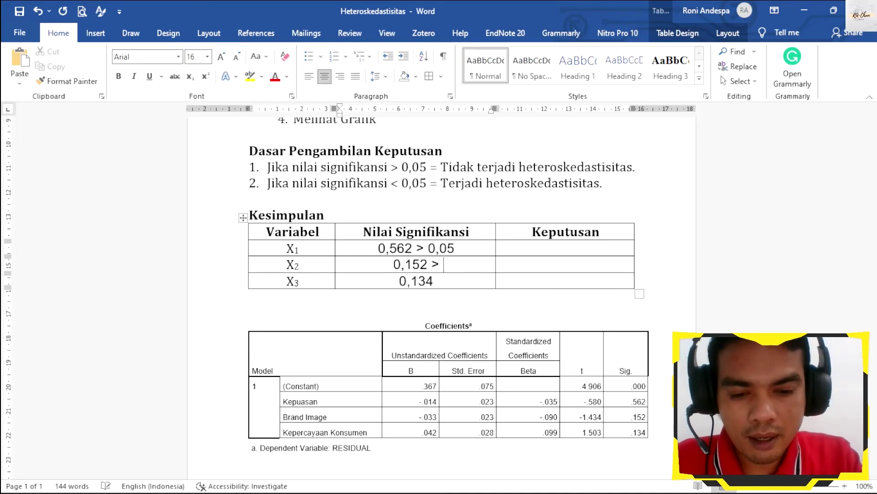
{"action": "type", "text": " 0,05"}
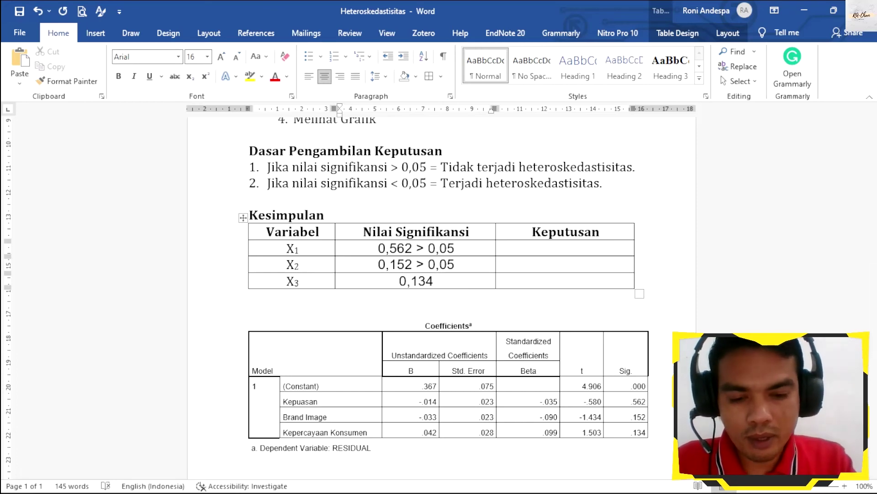
{"action": "type", "text": ">"}
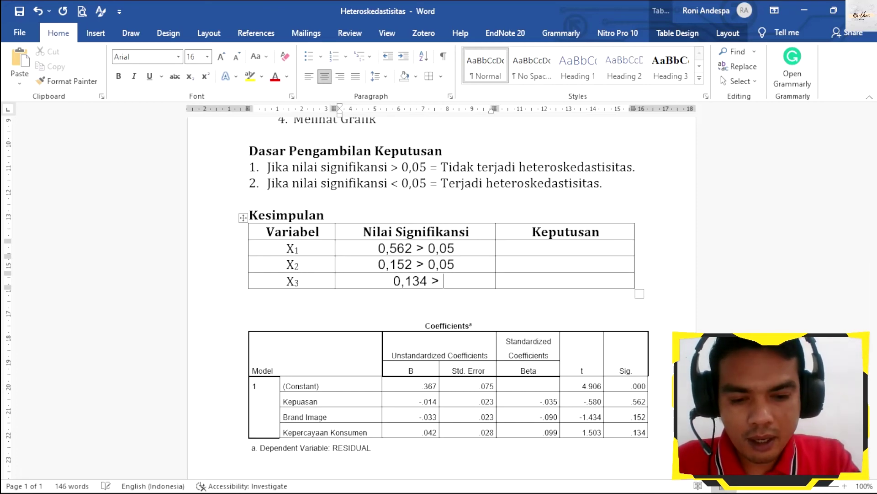
{"action": "type", "text": " 0,05"}
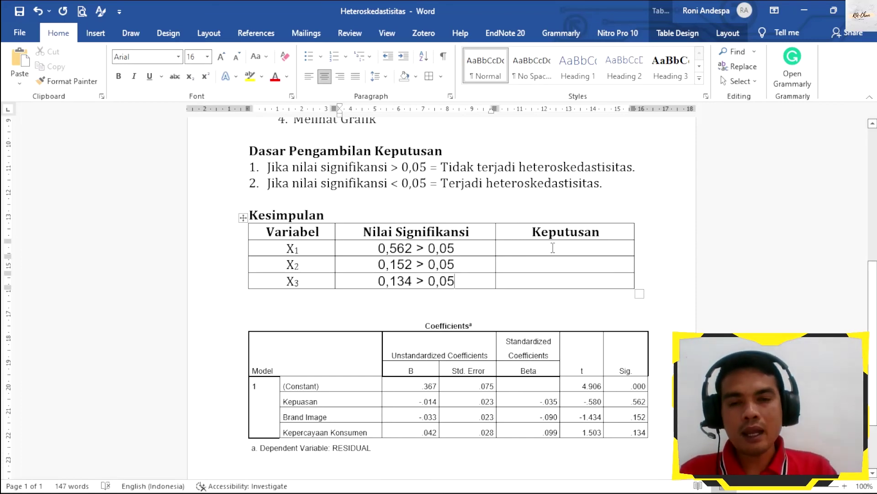
Copy "Tidak terjadi heteroskedastisitas" from the first decision rule into the Keputusan cells for X1, X2 and X3.
{"action": "left_click", "coordinate": [319, 249]}
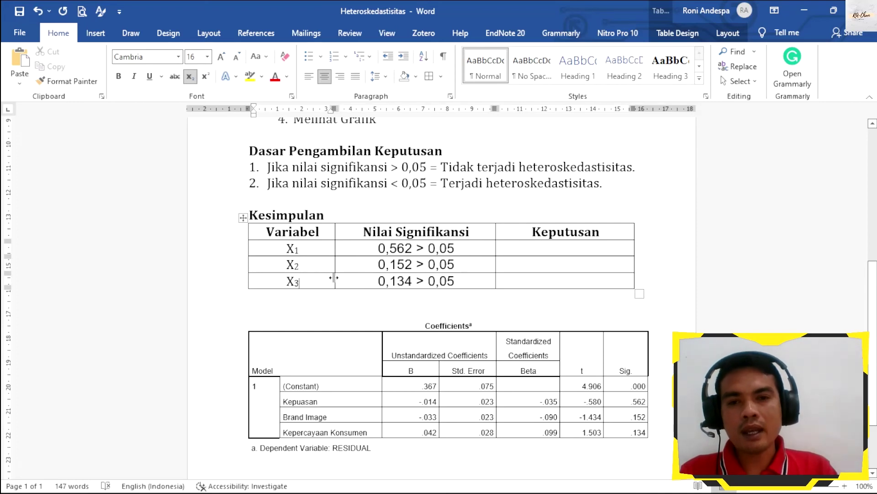
{"action": "left_click_drag", "start_coordinate": [442, 167], "coordinate": [632, 167]}
{"action": "key", "text": "ctrl+c"}
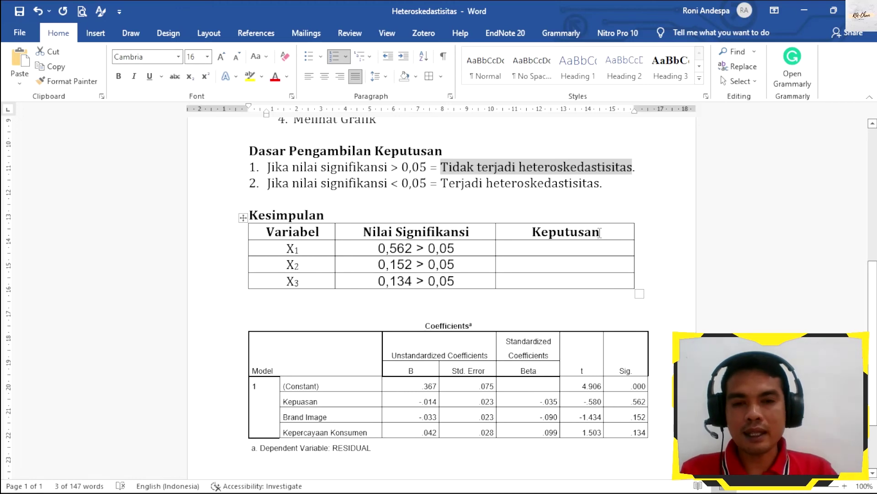
{"action": "left_click", "coordinate": [559, 243]}
{"action": "key", "text": "ctrl+v"}
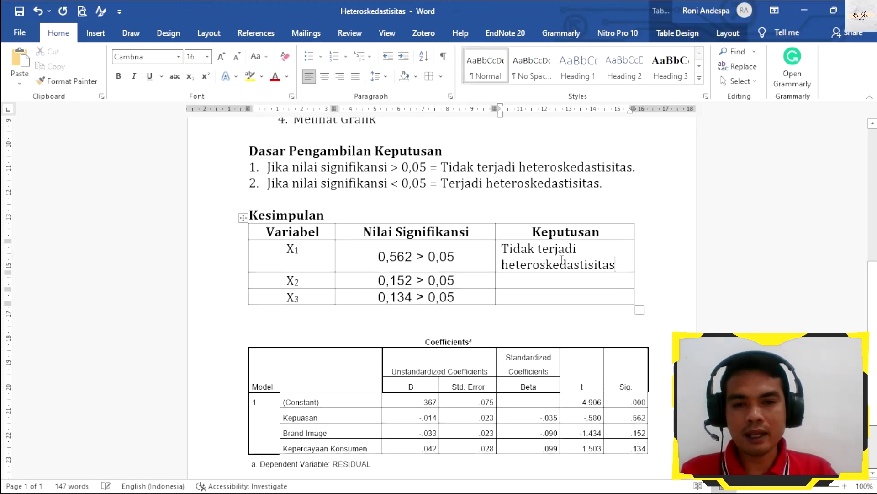
{"action": "left_click", "coordinate": [558, 284]}
{"action": "key", "text": "ctrl+v"}
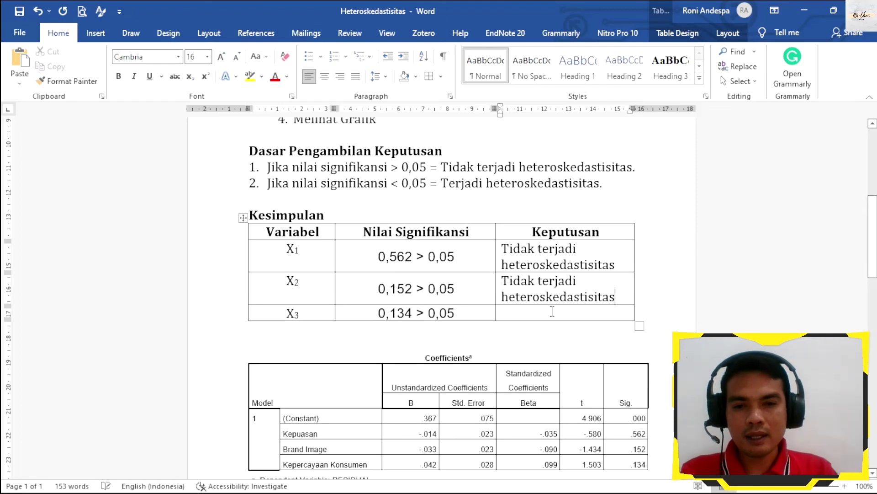
{"action": "left_click", "coordinate": [551, 312]}
{"action": "key", "text": "ctrl+v"}
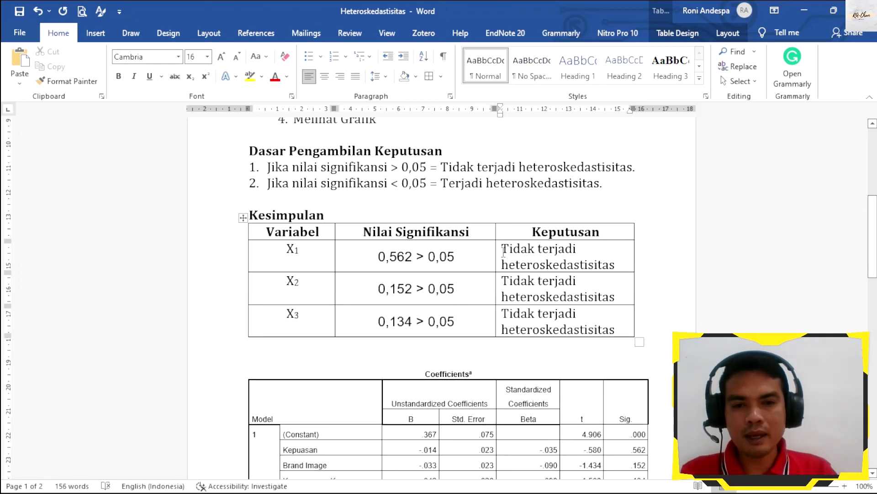
Replace "Tidak terjadi" with "Terbebas dari" in the Keputusan cells for X1, X2 and X3.
{"action": "left_click_drag", "start_coordinate": [503, 250], "coordinate": [577, 249]}
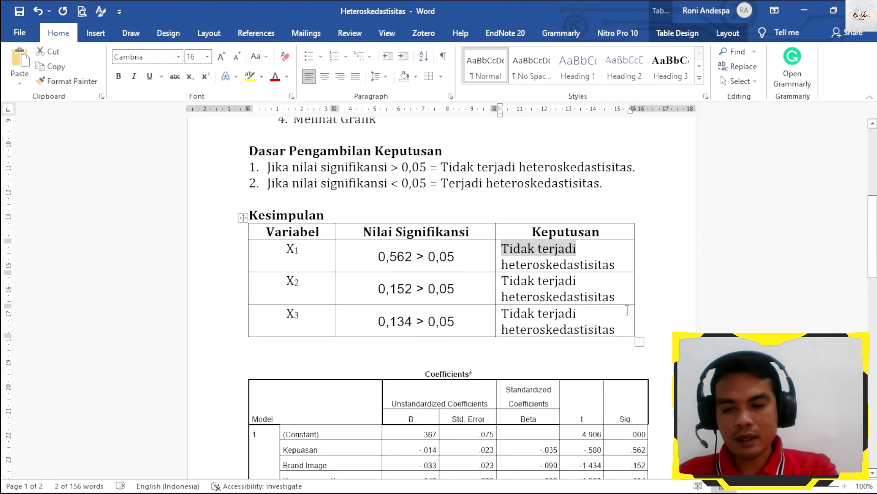
{"action": "type", "text": "Terbe"}
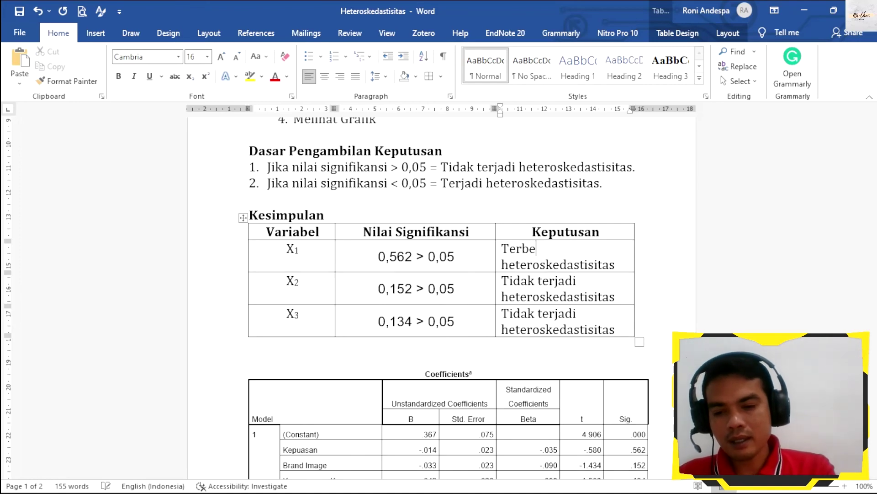
{"action": "type", "text": "bas dari"}
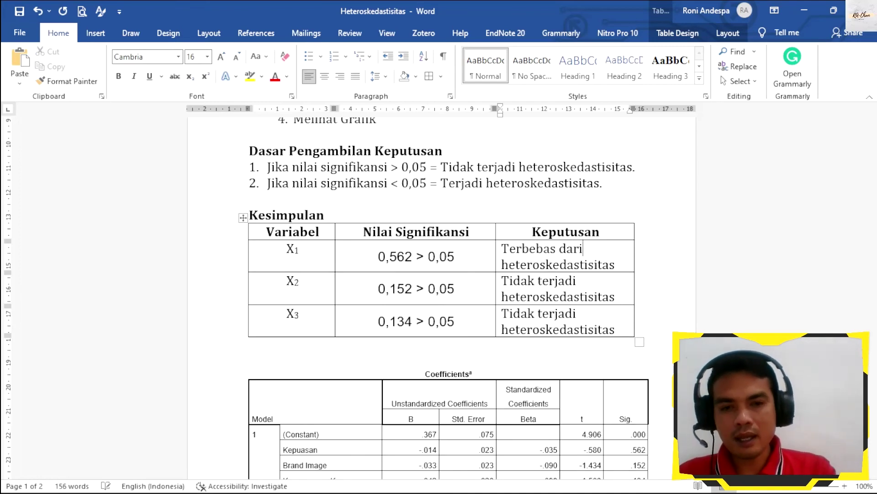
{"action": "left_click_drag", "start_coordinate": [502, 249], "coordinate": [586, 252]}
{"action": "key", "text": "ctrl+c"}
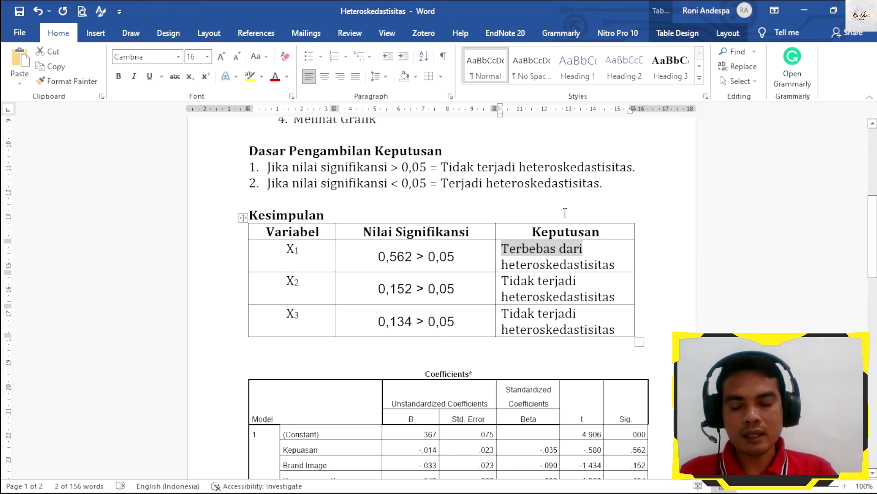
{"action": "left_click_drag", "start_coordinate": [580, 283], "coordinate": [514, 284]}
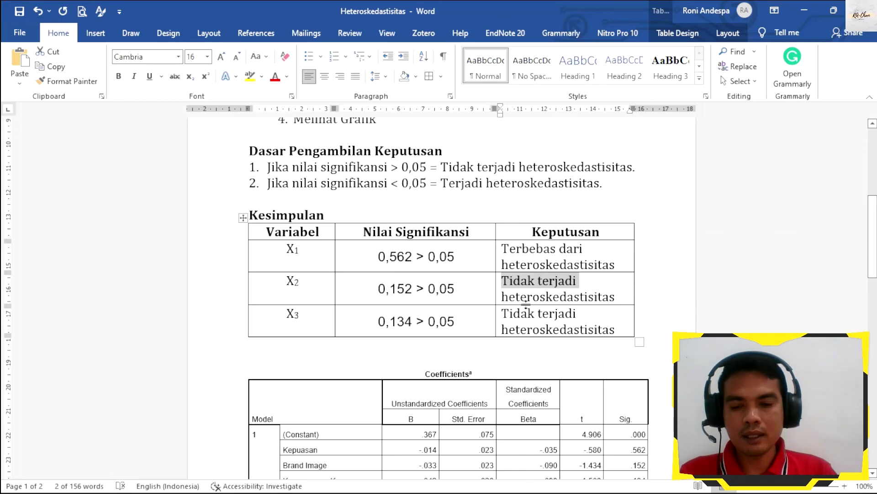
{"action": "key", "text": "ctrl+v"}
{"action": "left_click_drag", "start_coordinate": [579, 314], "coordinate": [516, 316]}
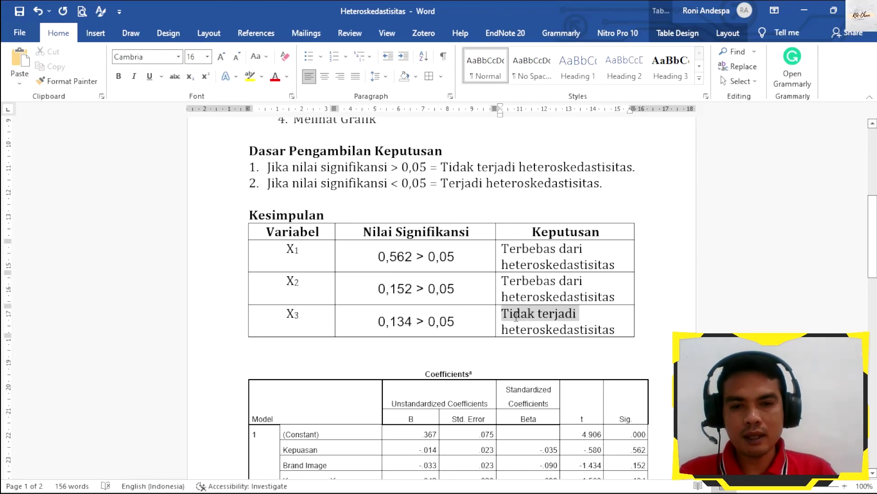
{"action": "key", "text": "ctrl+v"}
{"action": "scroll", "coordinate": [515, 315], "scroll_direction": "up", "scroll_amount": 2}
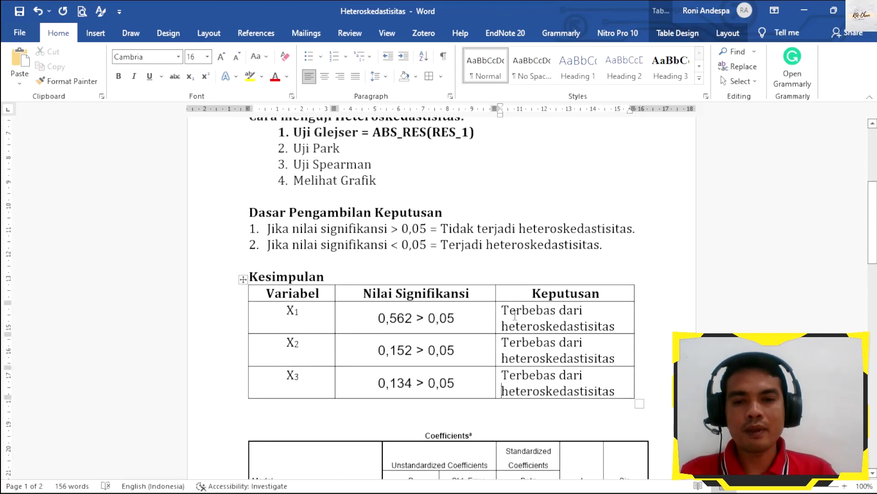
{"action": "scroll", "coordinate": [515, 315], "scroll_direction": "up", "scroll_amount": 1}
{"action": "scroll", "coordinate": [515, 316], "scroll_direction": "up", "scroll_amount": 1}
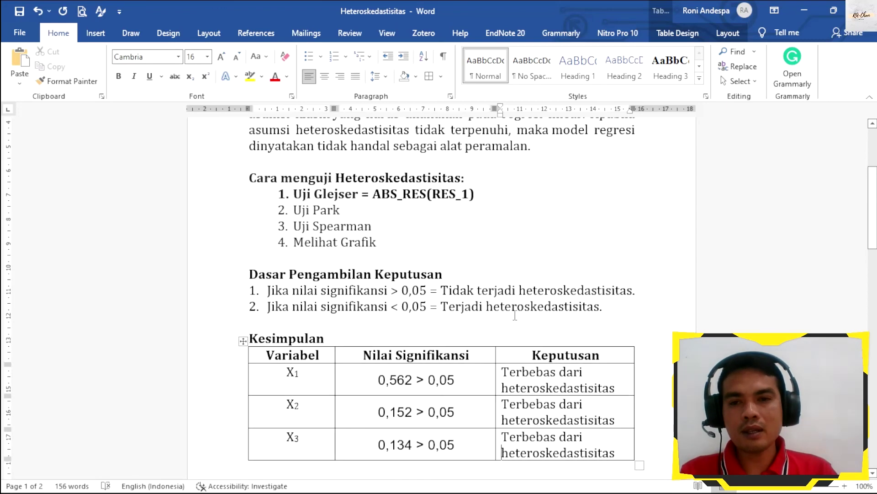
{"action": "scroll", "coordinate": [515, 315], "scroll_direction": "up", "scroll_amount": 2}
{"action": "scroll", "coordinate": [515, 315], "scroll_direction": "down", "scroll_amount": 3}
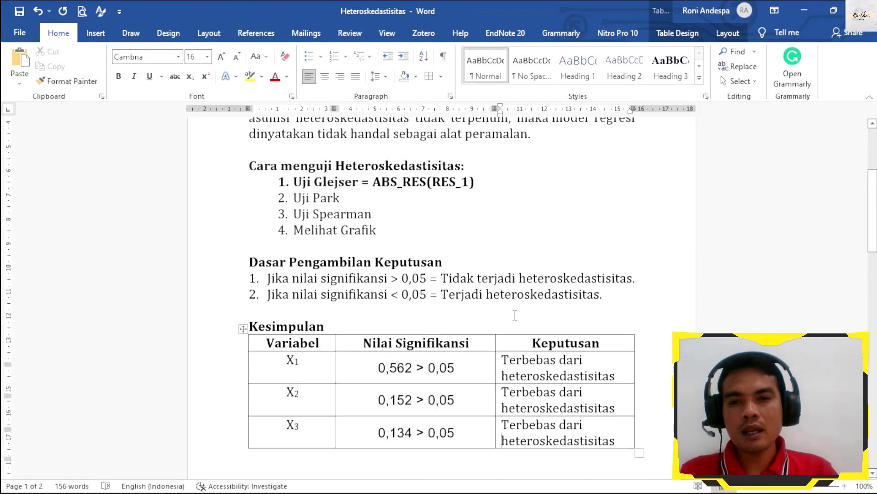
{"action": "scroll", "coordinate": [515, 315], "scroll_direction": "up", "scroll_amount": 1}
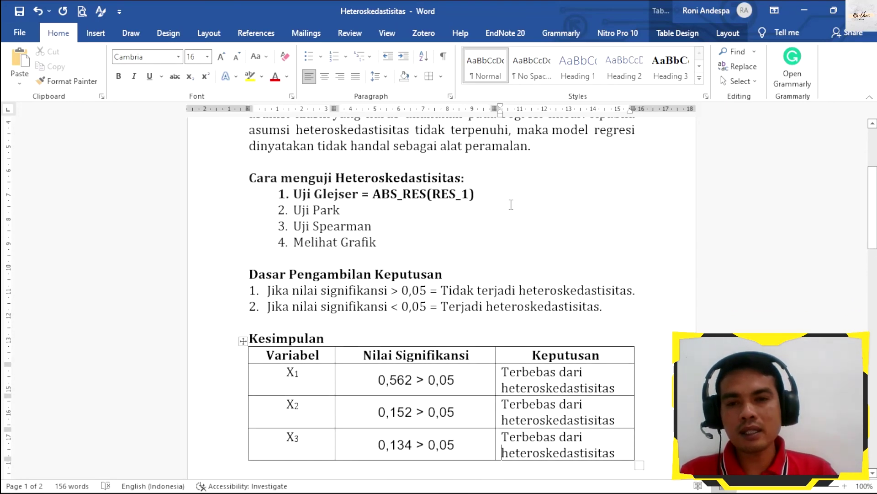